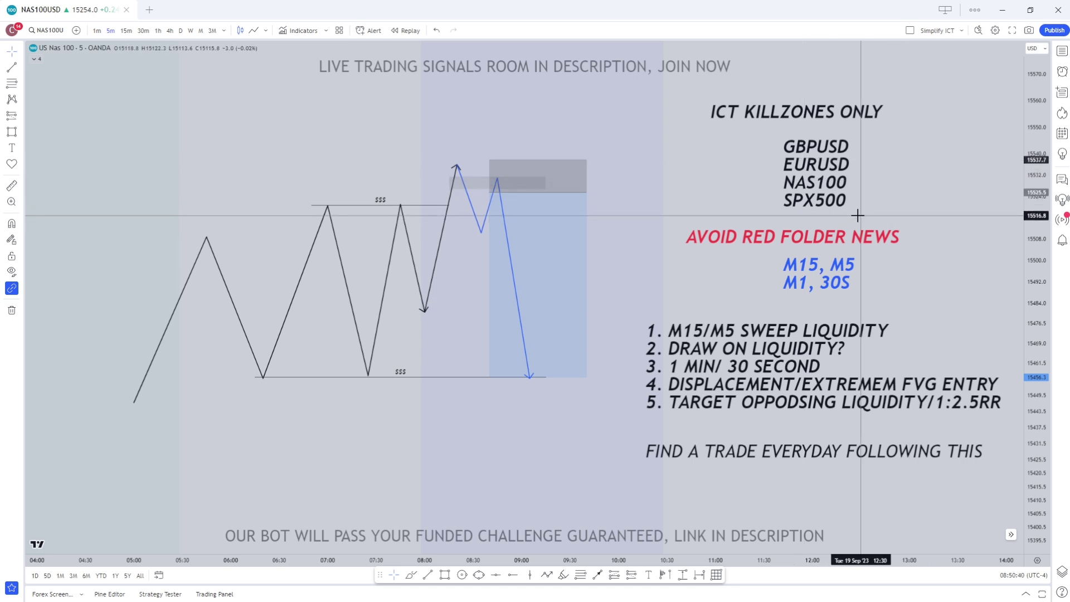
Step: Move the "AVOID RED FOLDER NEWS" note beneath the centre of the symbol list and shift the blue timeframe note slightly down
left_click_drag(892, 238, 916, 236)
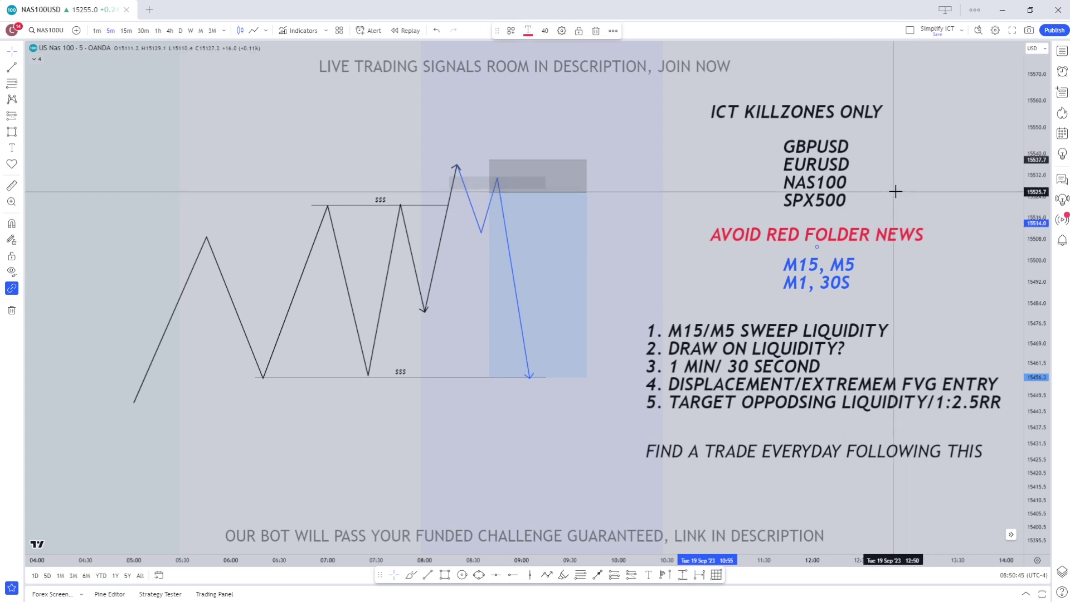
left_click_drag(895, 244, 895, 248)
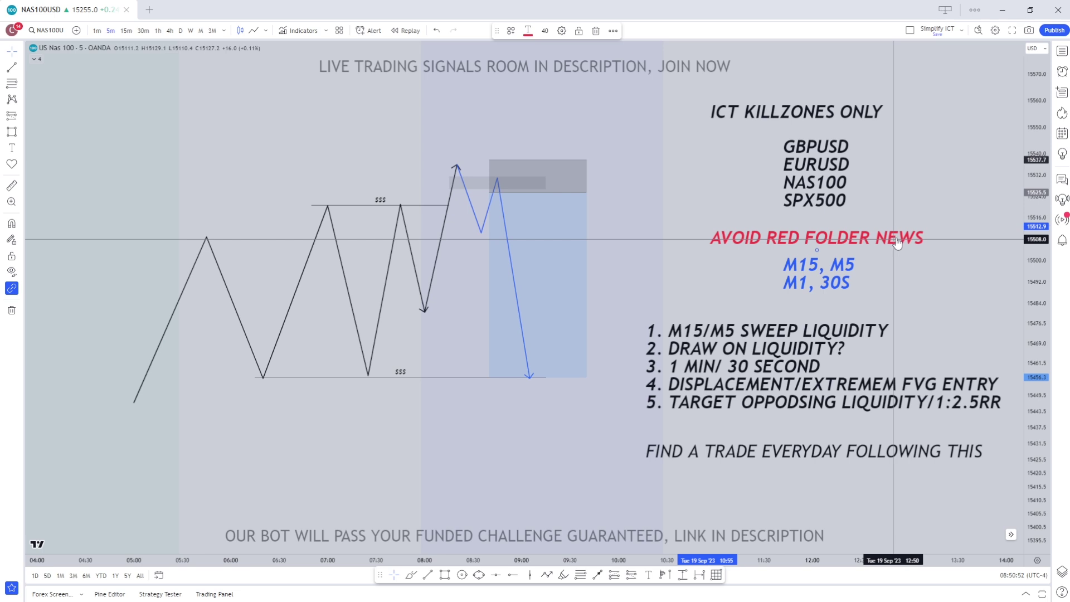
left_click_drag(827, 288, 819, 294)
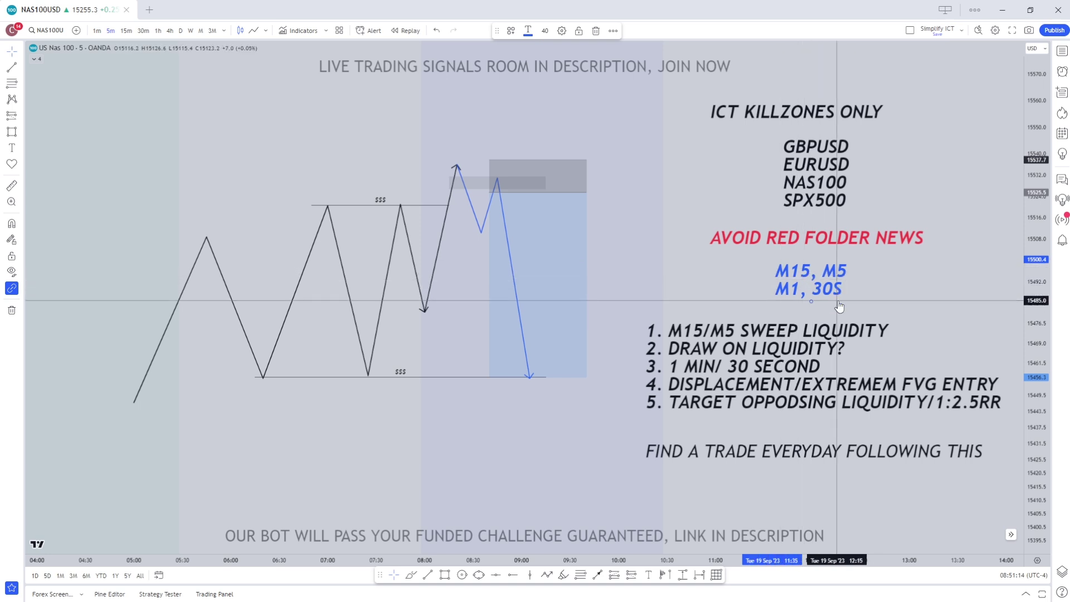
left_click_drag(834, 287, 842, 289)
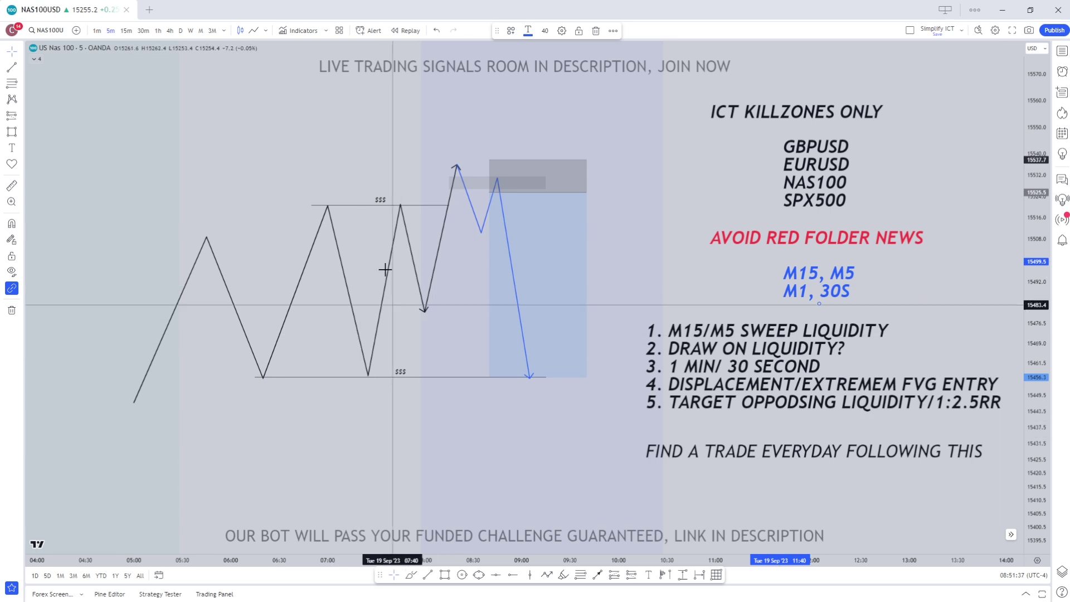
Step: Place a vertical line on the chart at 08:00 on 19 Sep '23, at the start of the shaded killzone
left_click(513, 324)
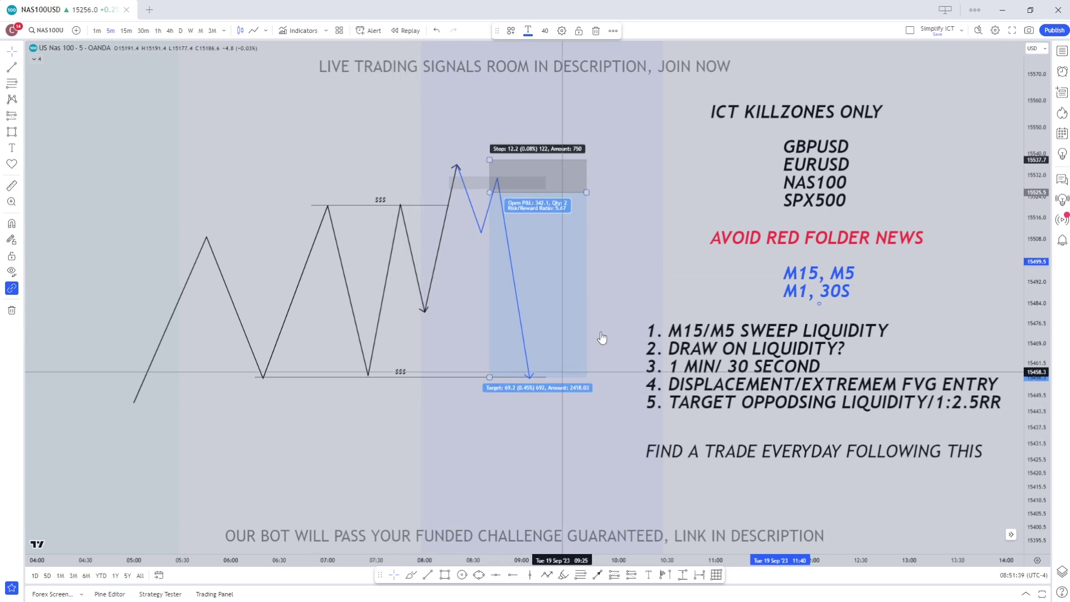
left_click(590, 390)
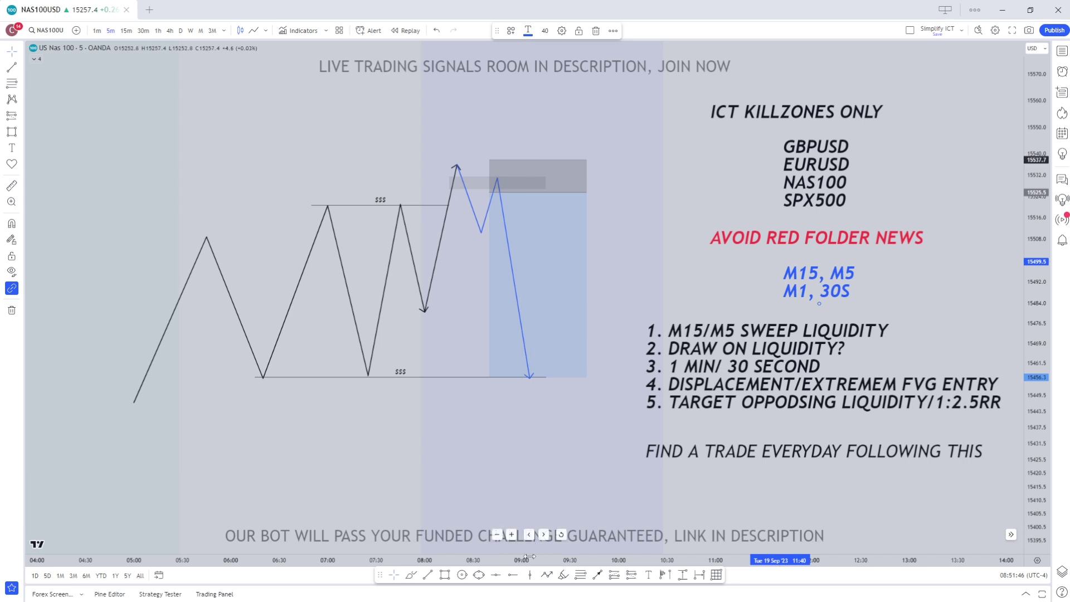
left_click(529, 574)
left_click(425, 500)
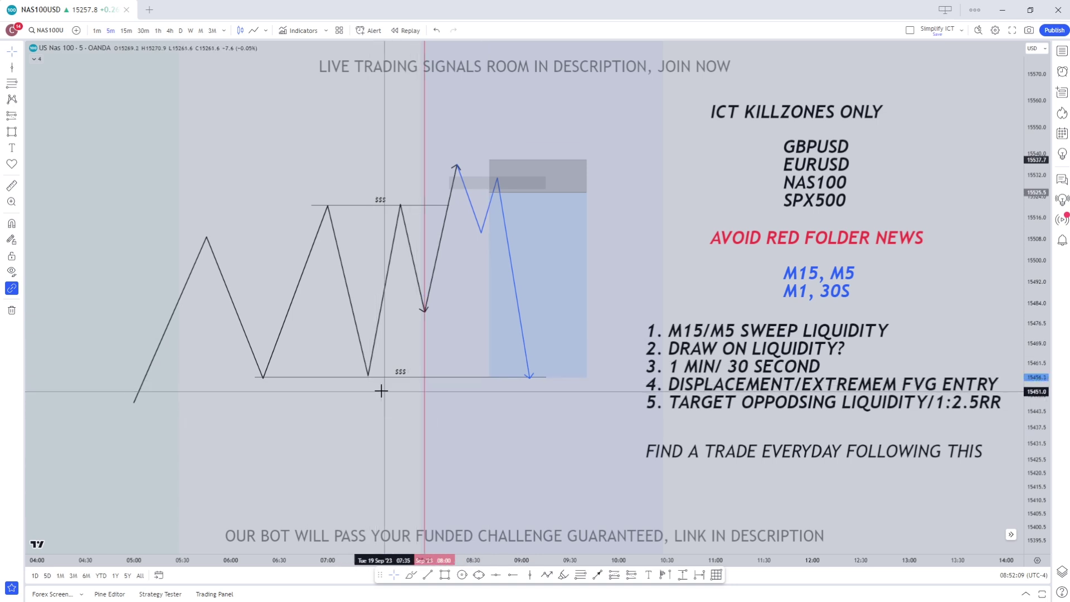
Step: Lower the black path's peak at 07:45 slightly, keeping it just under the upper $$$ line
mouse_move(400, 205)
left_mouse_down()
mouse_move(401, 221)
mouse_move(401, 210)
left_mouse_up()
left_click(420, 346)
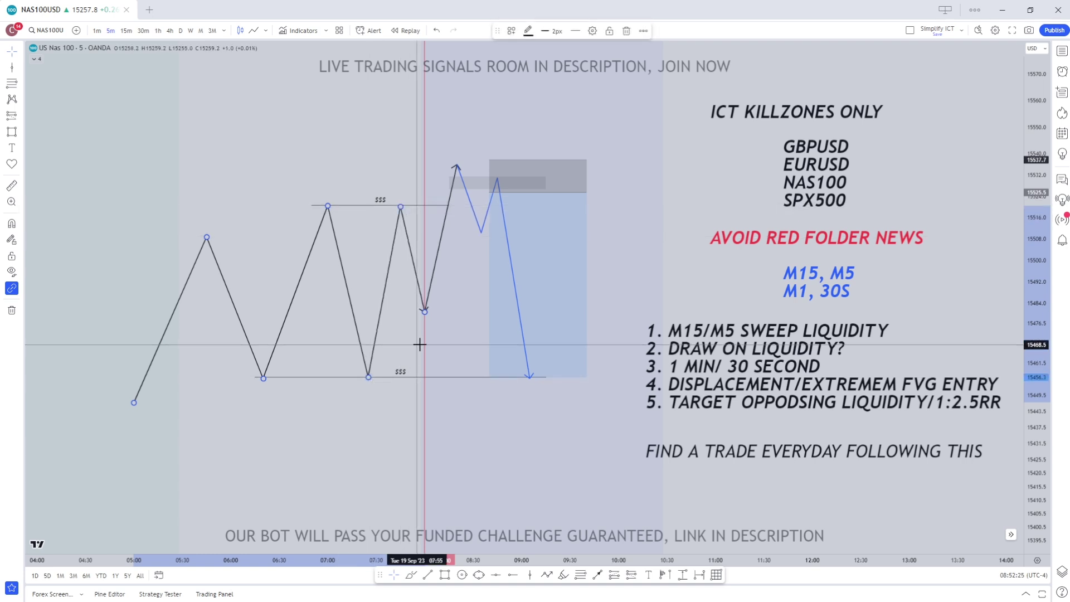
left_click(401, 218)
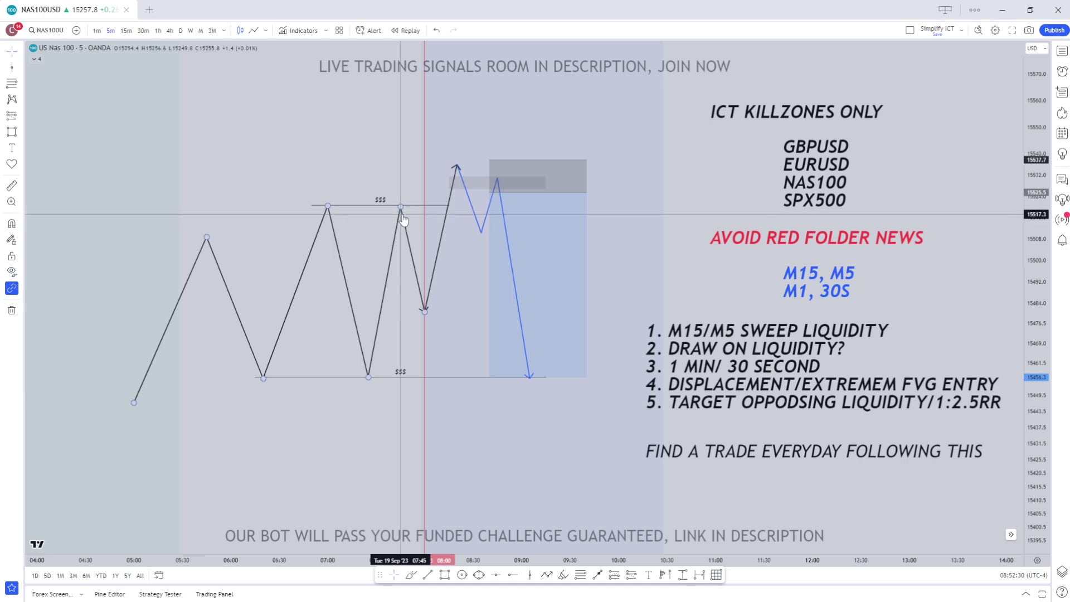
left_click(308, 347)
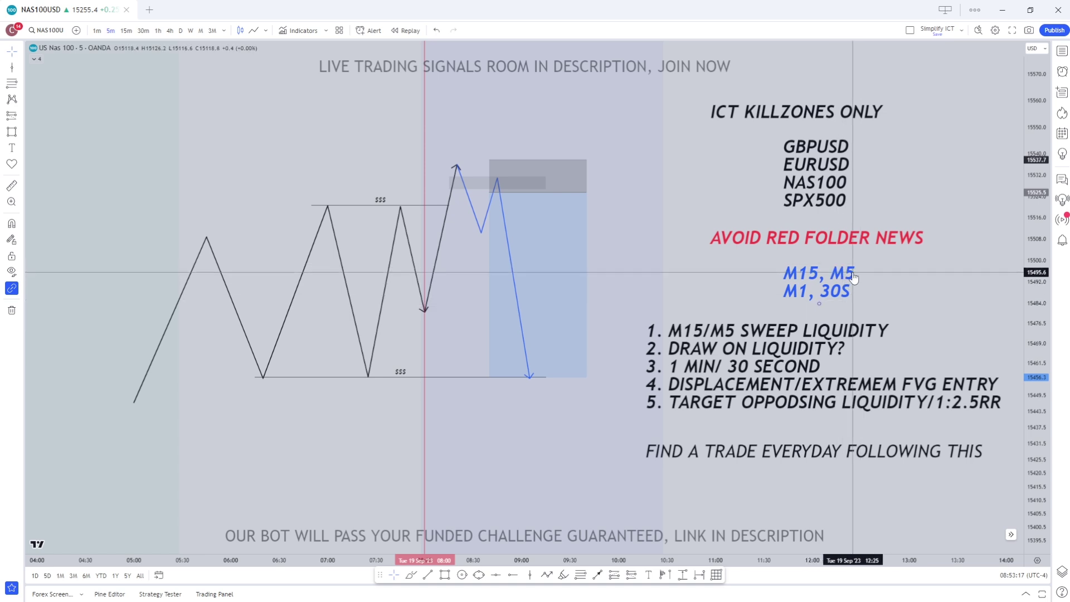
left_click(458, 171)
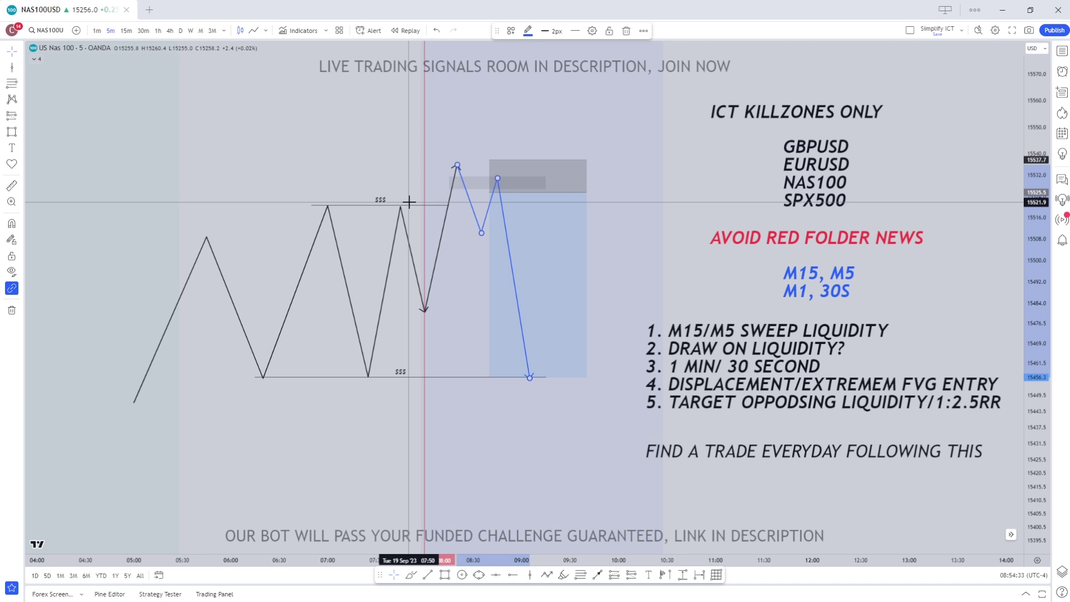
left_click(450, 181)
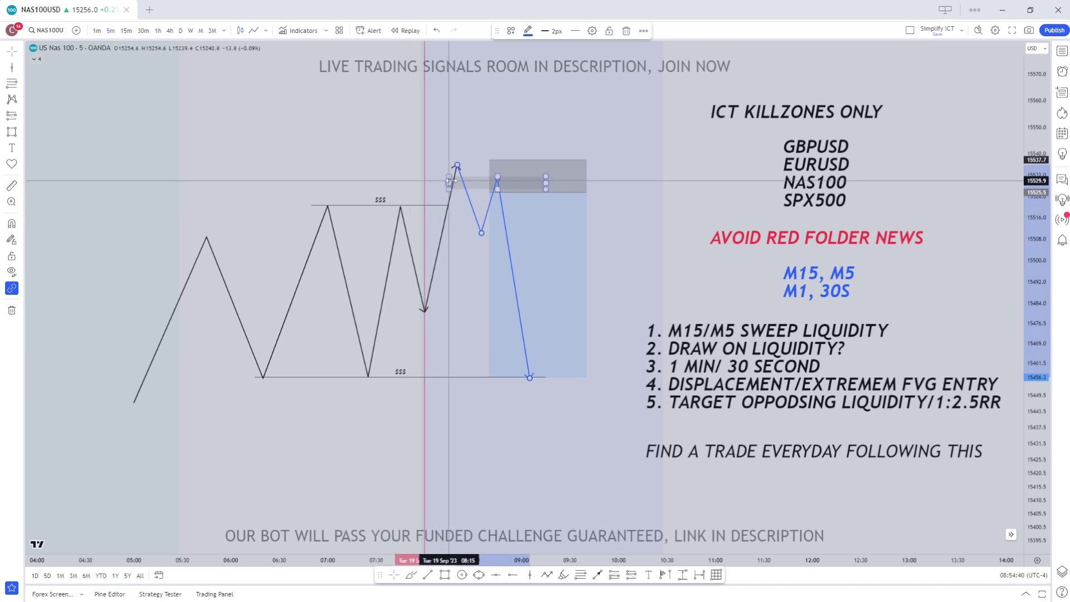
left_click(468, 223)
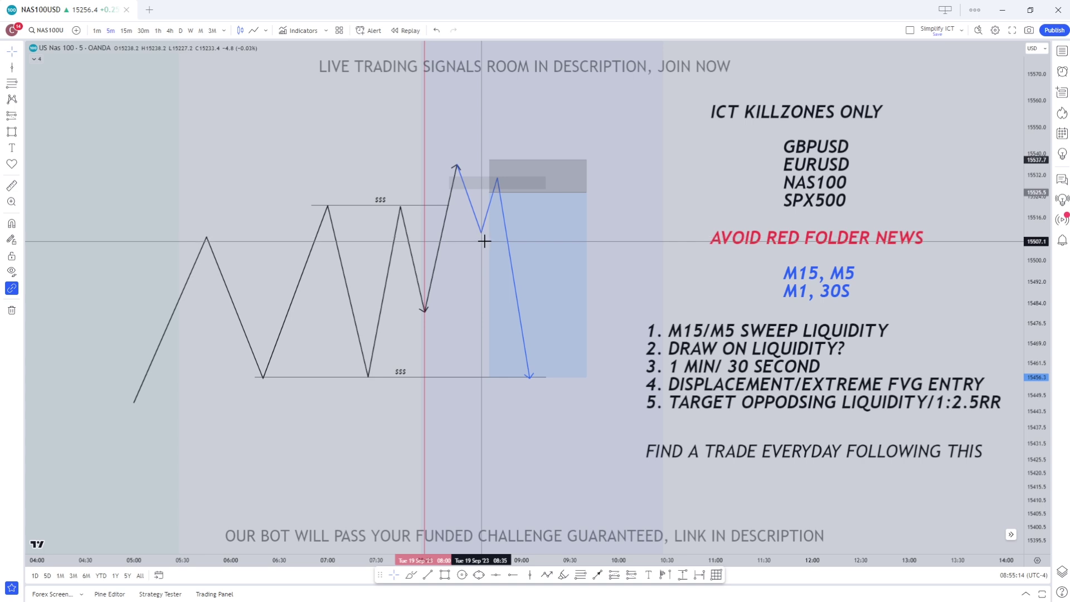
left_click(507, 238)
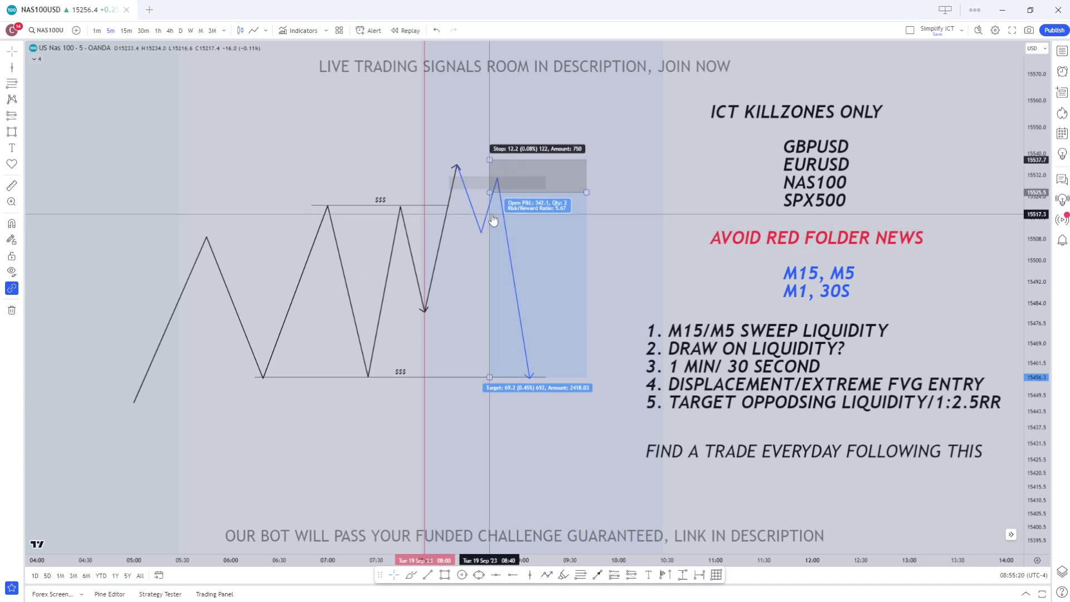
left_click(481, 230)
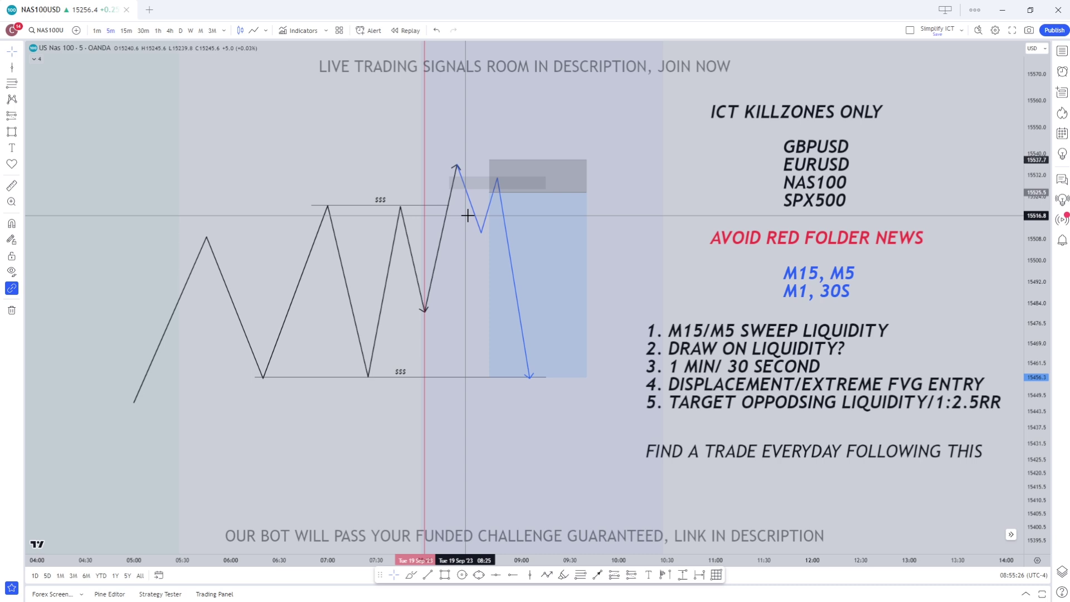
Step: Lower the stop level of the short position drawing to 15537.3
left_click(489, 195)
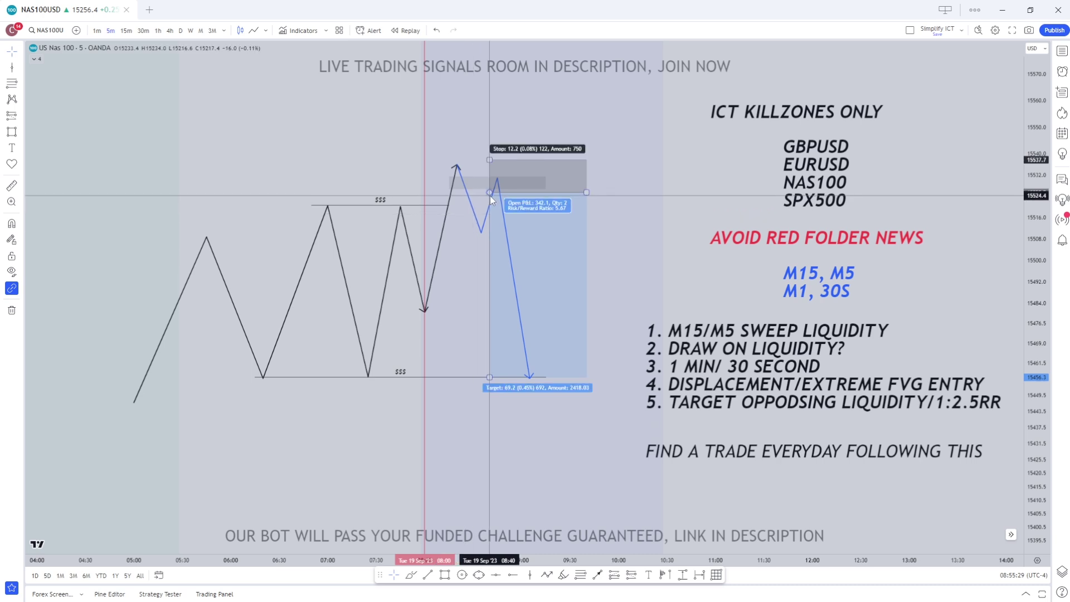
mouse_move(489, 160)
left_mouse_down()
mouse_move(488, 105)
mouse_move(497, 118)
mouse_move(485, 161)
left_mouse_up()
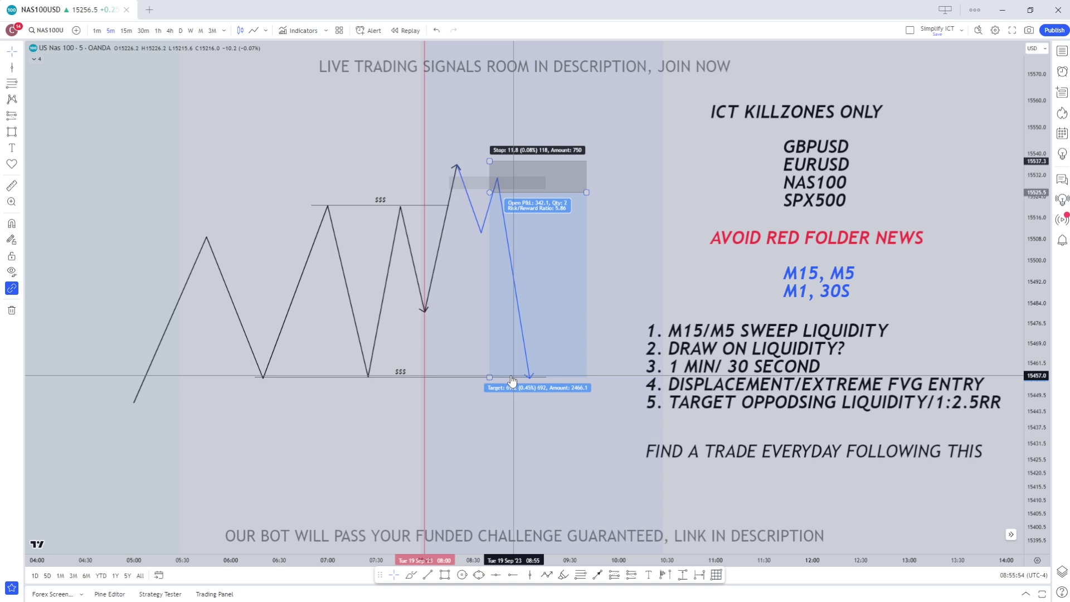
left_click(507, 380)
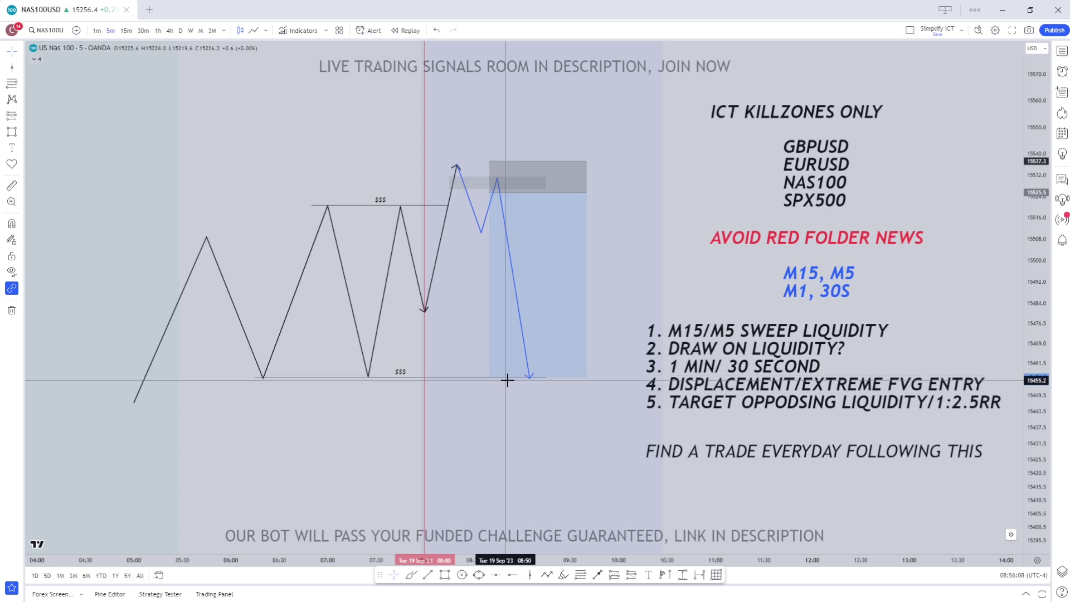
left_click(488, 377)
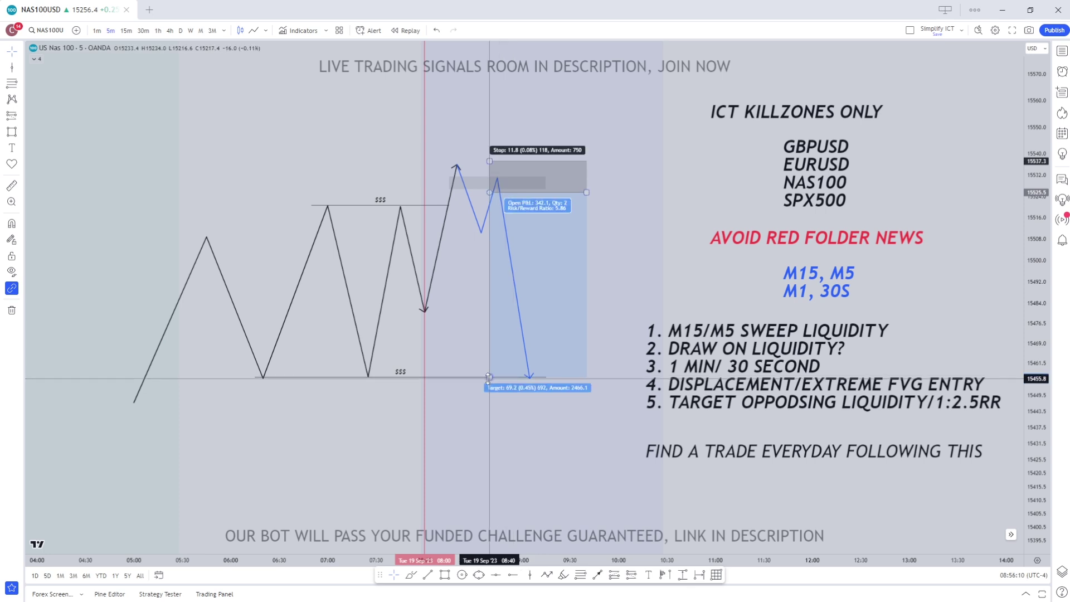
left_click(569, 401)
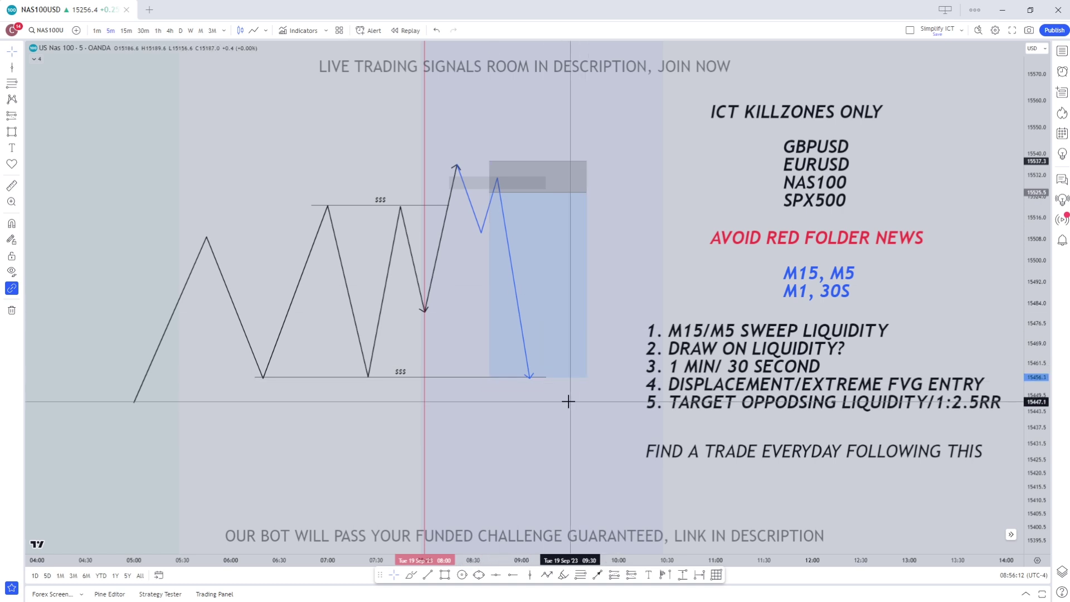
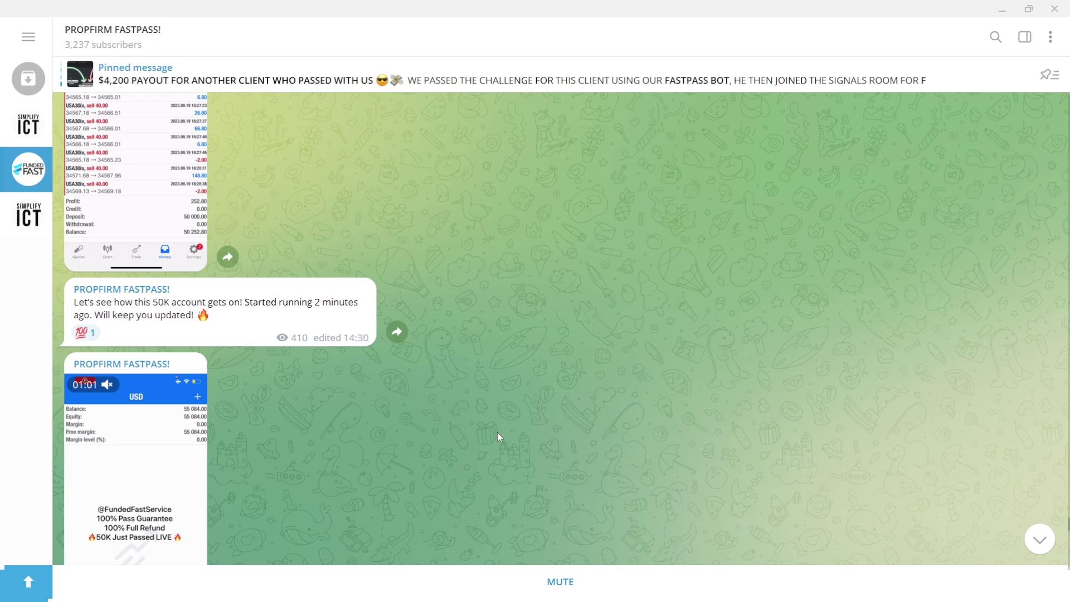
Step: In Telegram, look through the recent PROPFIRM FASTPASS! posts and view the channel's info
scroll(488, 429, "up", 3)
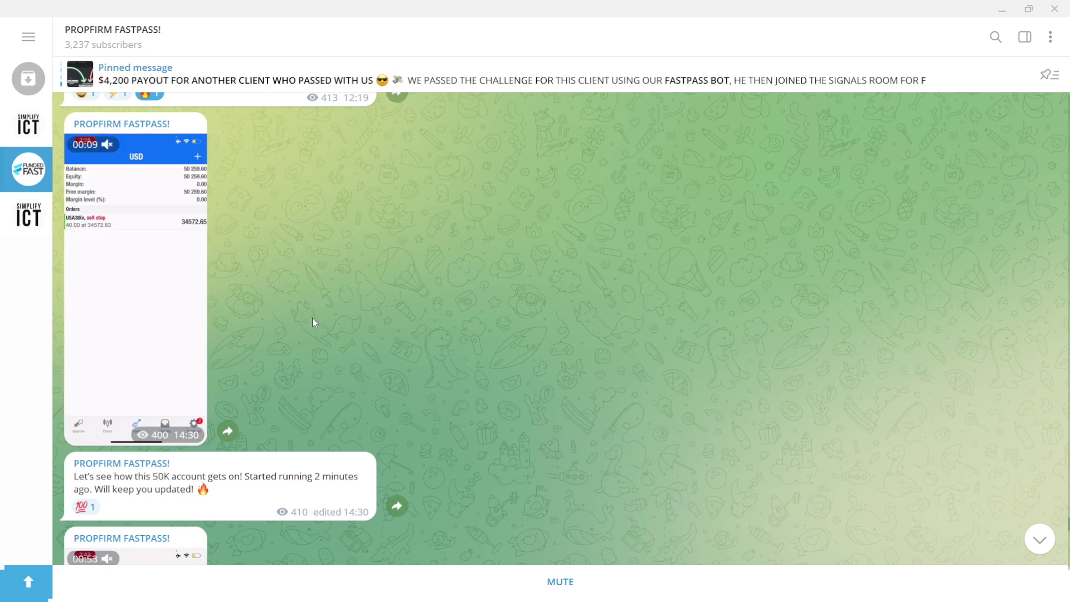
scroll(327, 316, "down", 2)
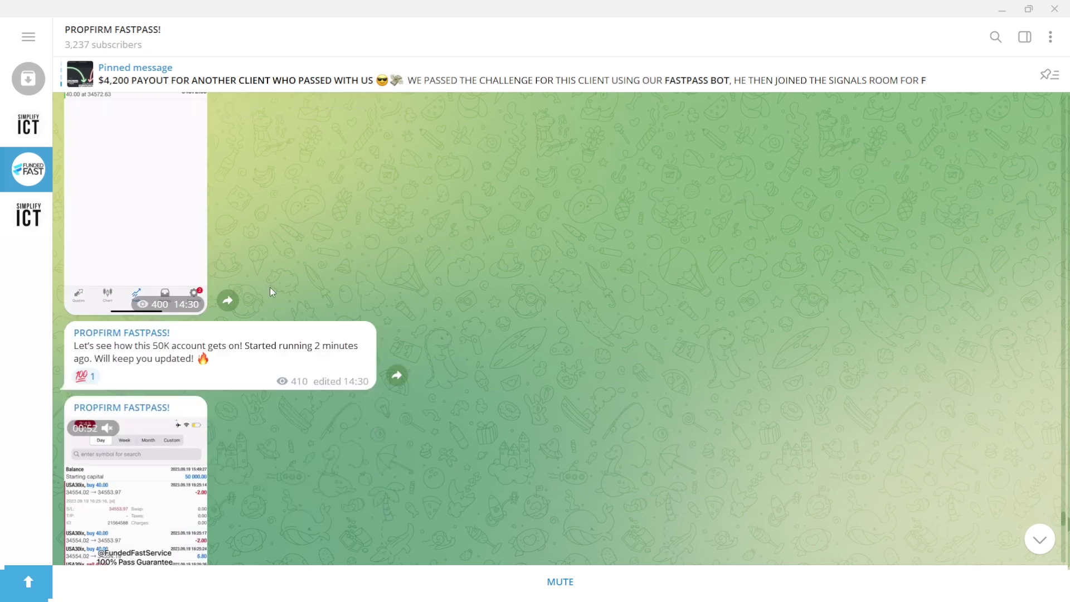
left_click(225, 24)
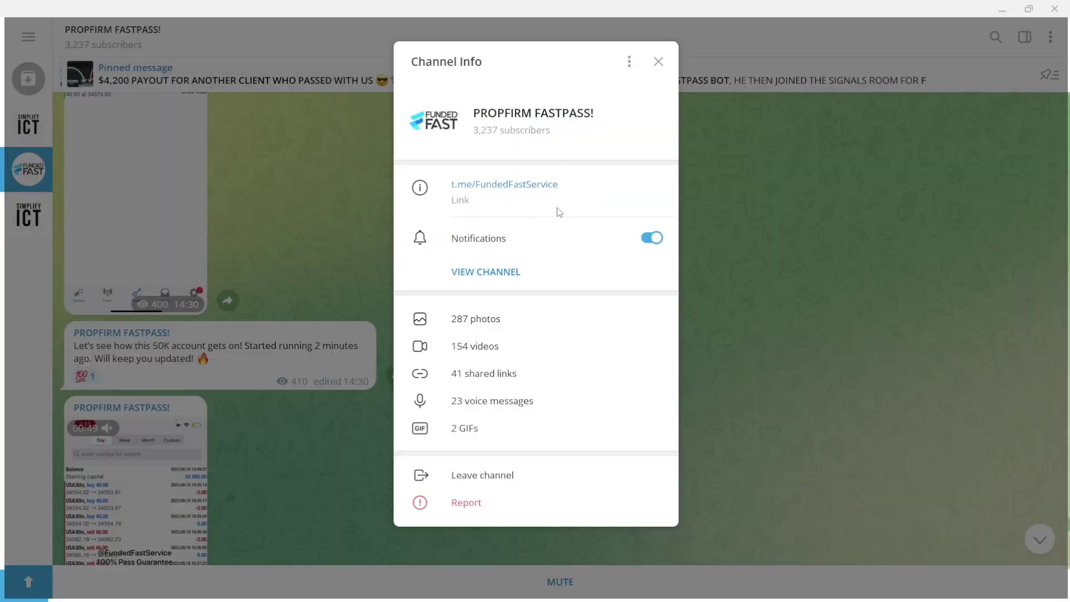
left_click(741, 257)
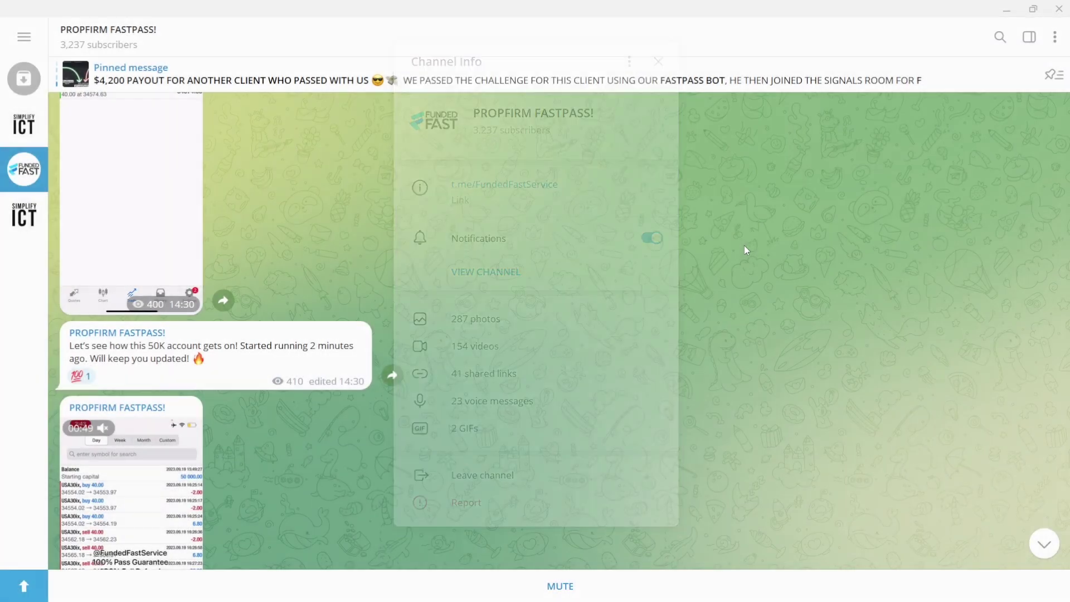
Step: Examine the trading account history photos in the September 19 album of the channel, one after another
scroll(727, 267, "down", 10)
scroll(718, 276, "up", 1)
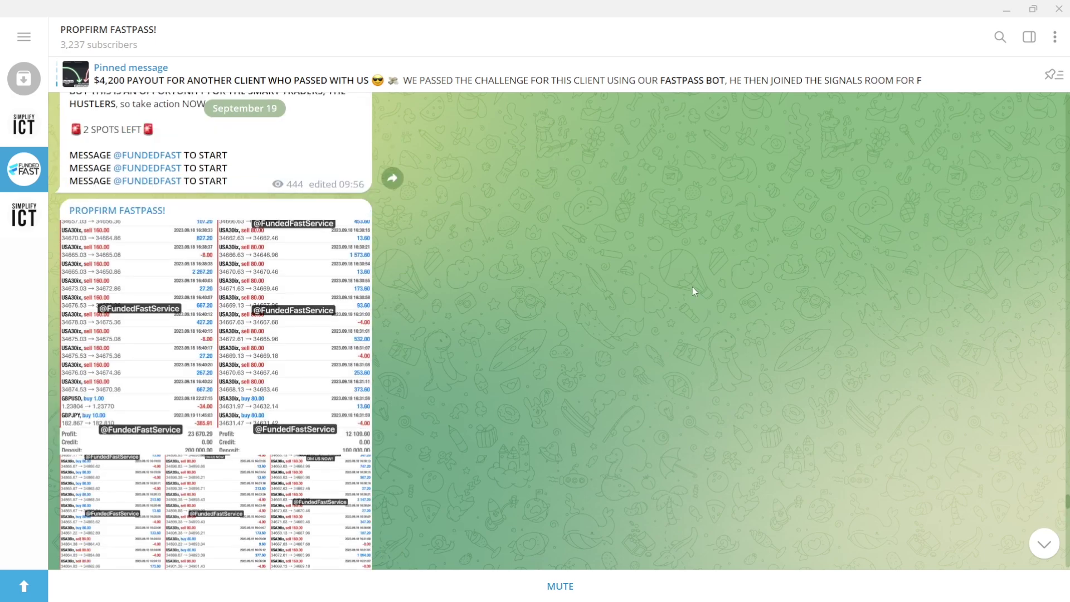
left_click(147, 346)
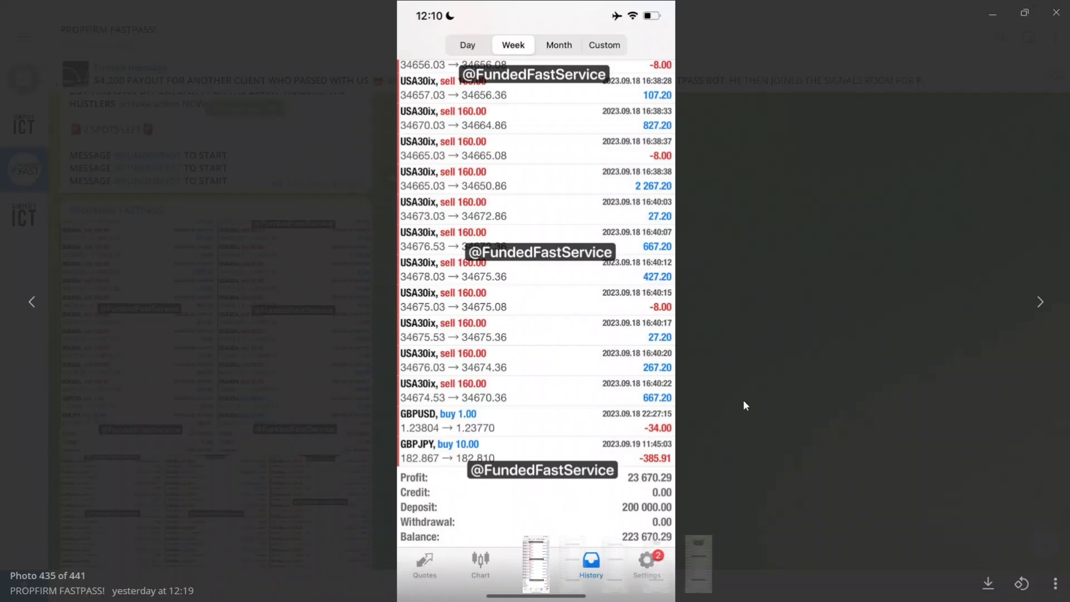
left_click(1039, 295)
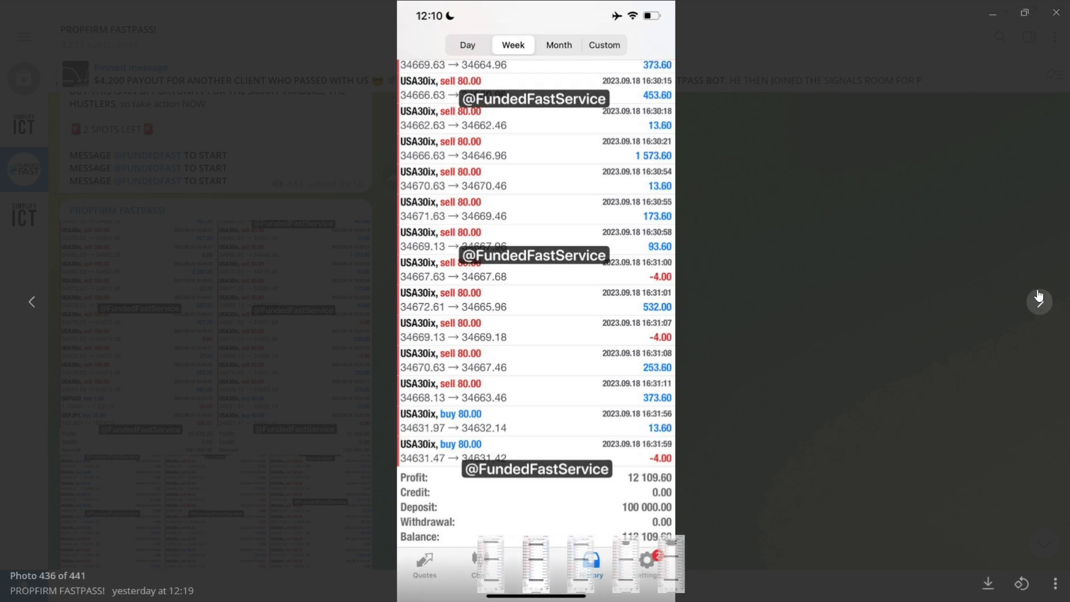
left_click(1039, 296)
left_click(1039, 295)
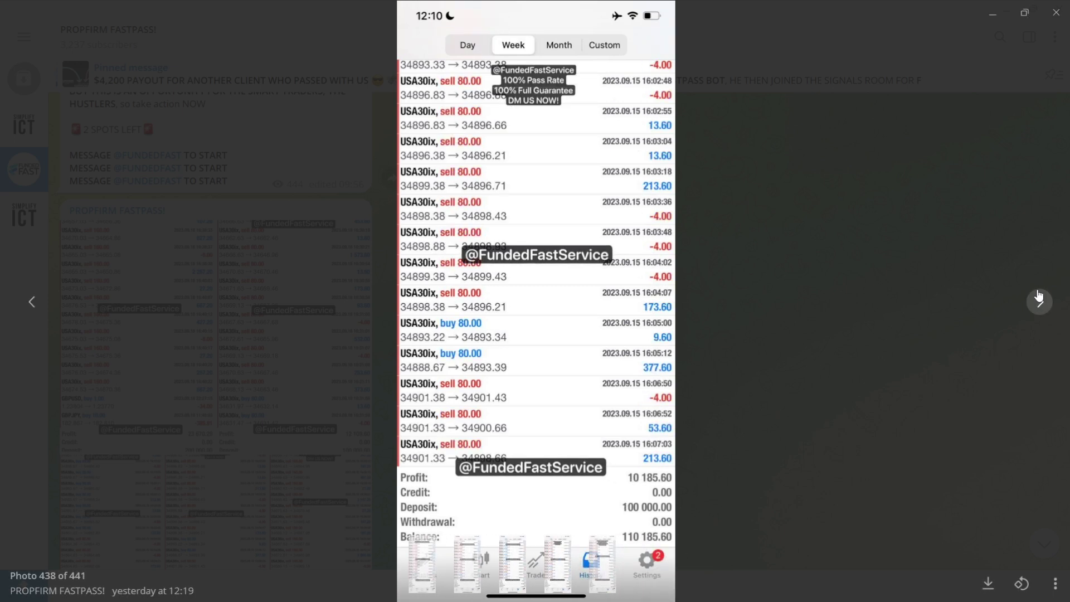
left_click(1039, 295)
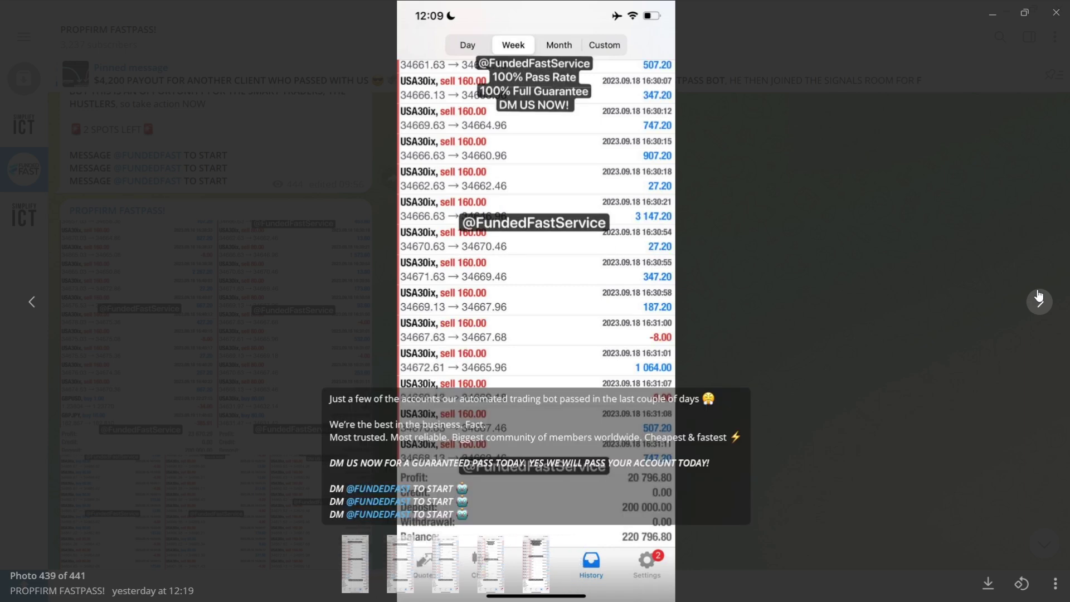
left_click(931, 379)
Step: View the client testimonial photo captioned "Hundreds Of Happy FUNDED Clients" from 18/09/2023 at full size, then close it
scroll(944, 310, "up", 5)
left_click_drag(1057, 500, 1052, 461)
left_click(260, 301)
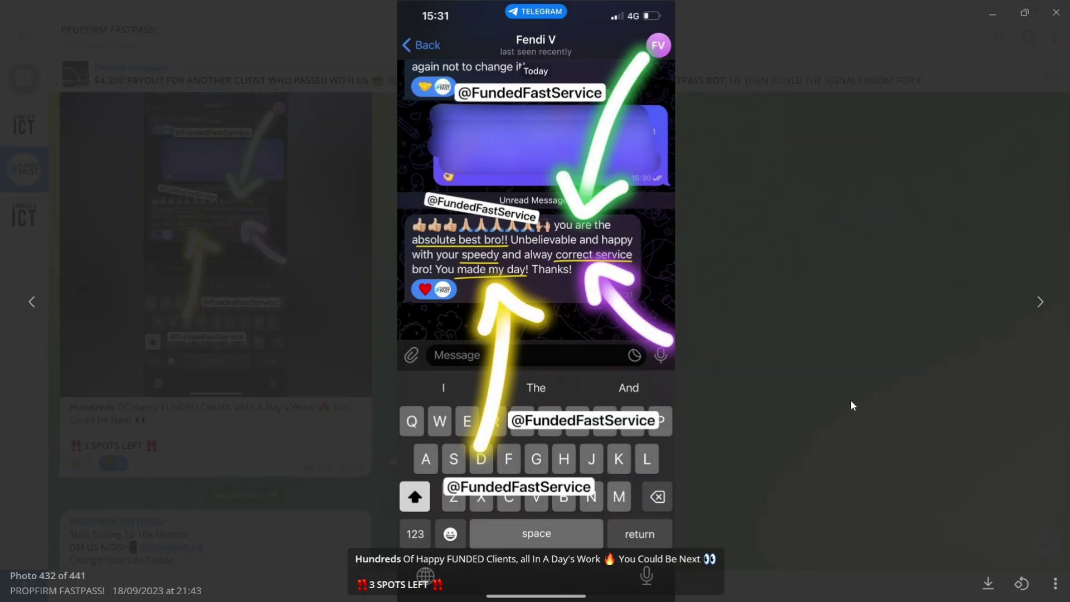
left_click(920, 406)
Step: Examine earlier channel posts back to 15/09/2023, including the client testimonial photos and the "$100,000 PASSED IN 40 MINUTES" post
left_click_drag(1066, 456, 1066, 284)
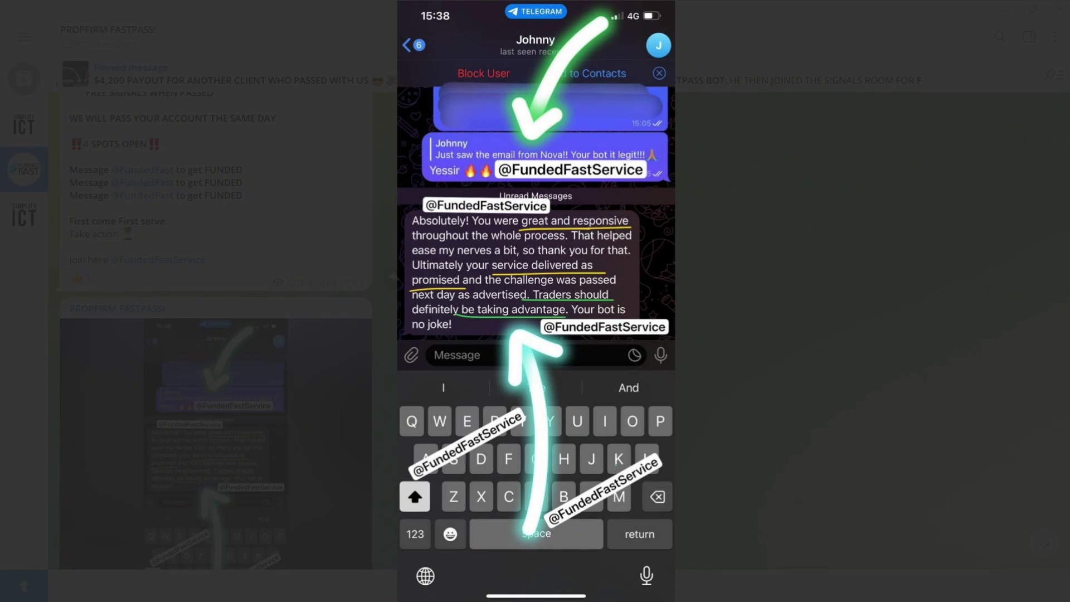
left_click(699, 440)
scroll(375, 405, "up", 8)
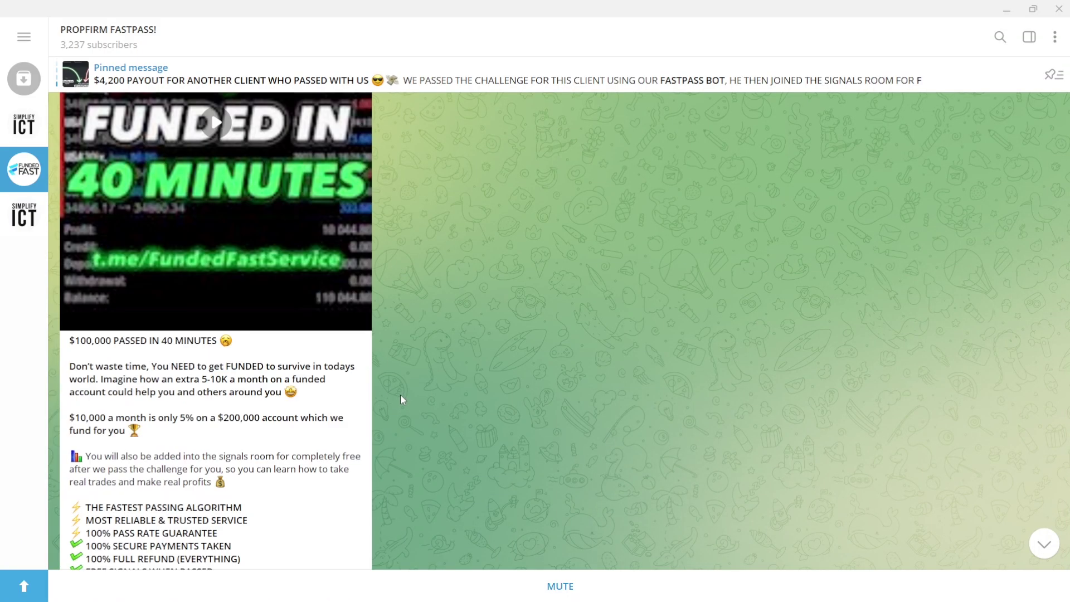
scroll(397, 392, "up", 10)
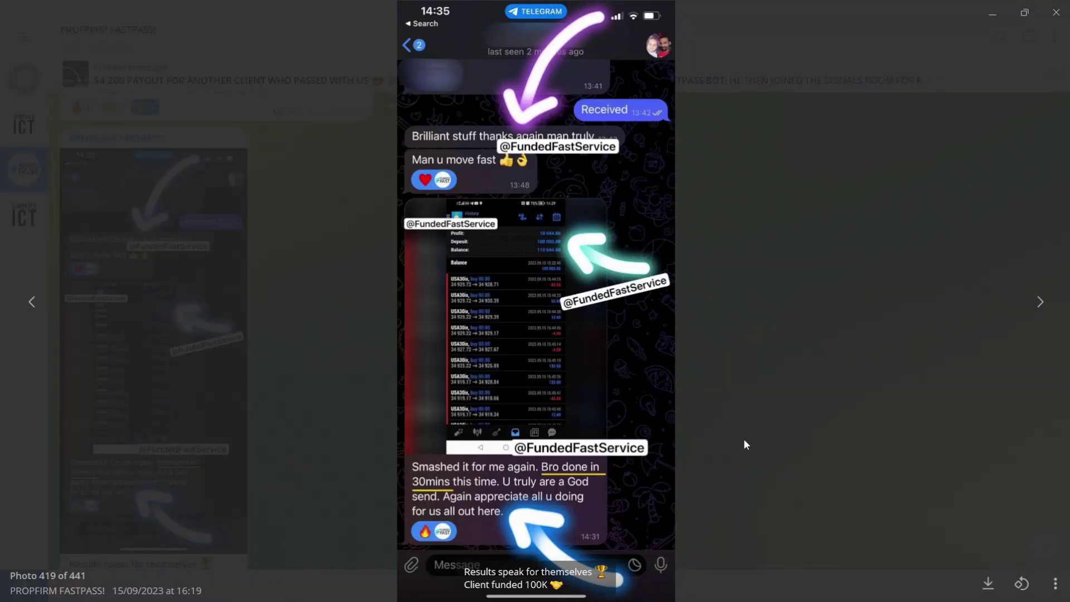
left_click(743, 439)
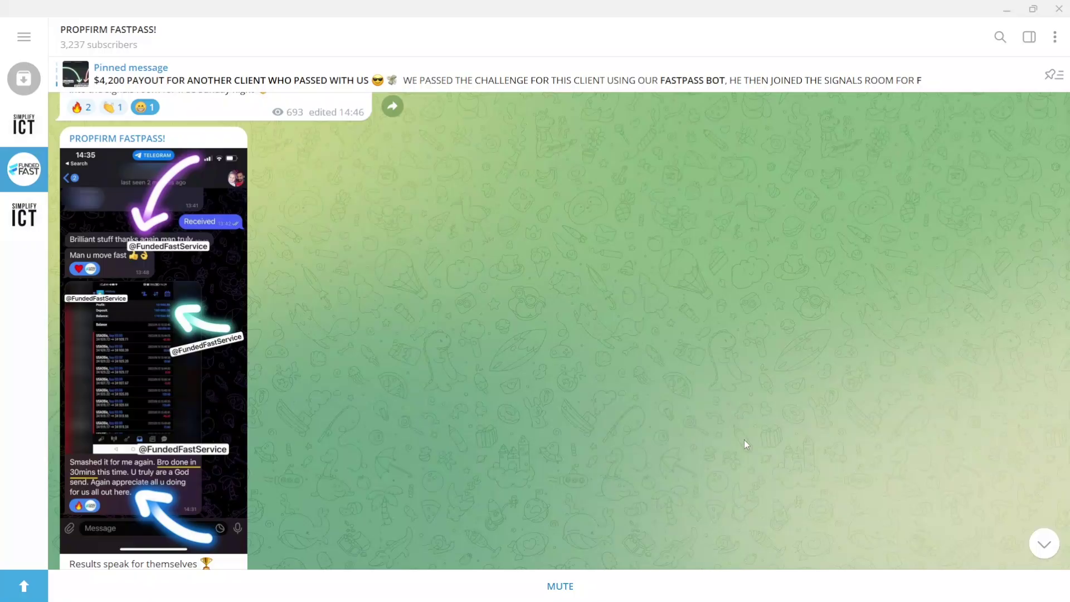
Step: Look through the channel's earlier posts from September 15 and 14, including the client chat photos and the $550 offer message
scroll(744, 440, "up", 10)
scroll(744, 439, "up", 6)
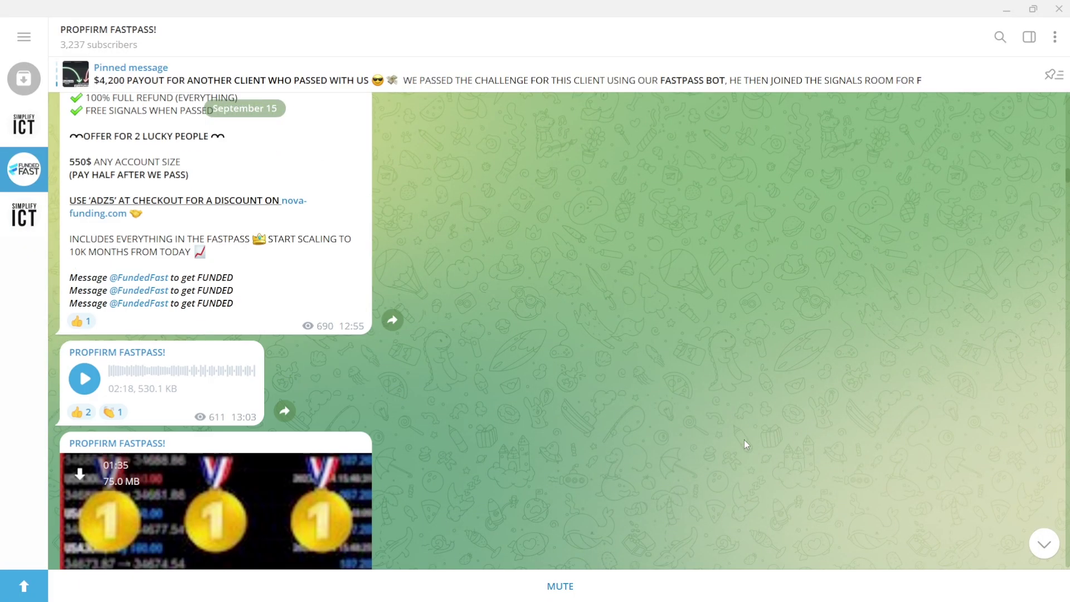
scroll(744, 439, "up", 12)
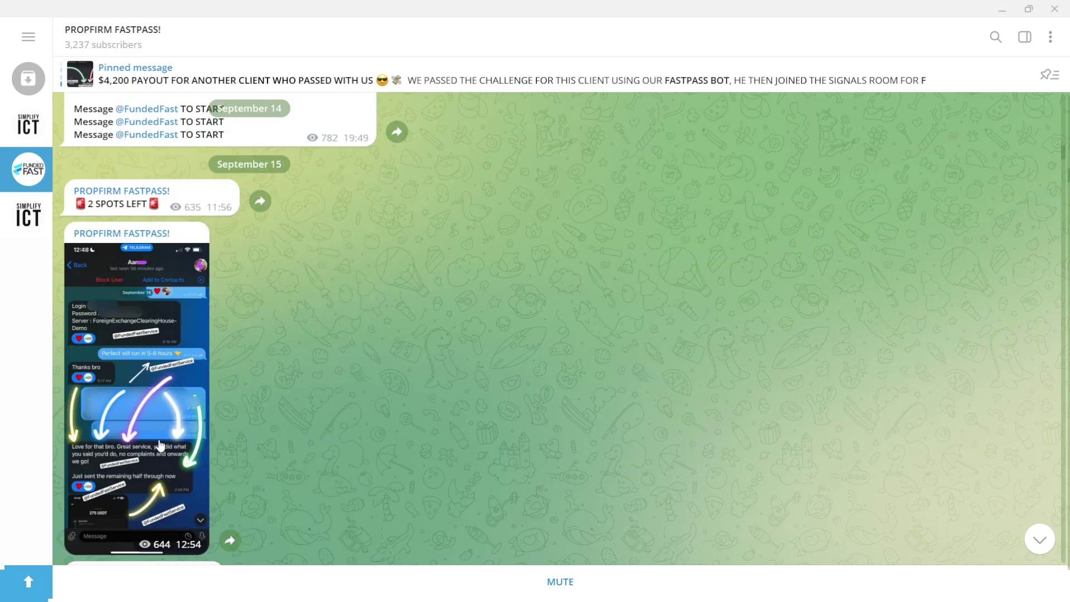
key("ctrl+Tab")
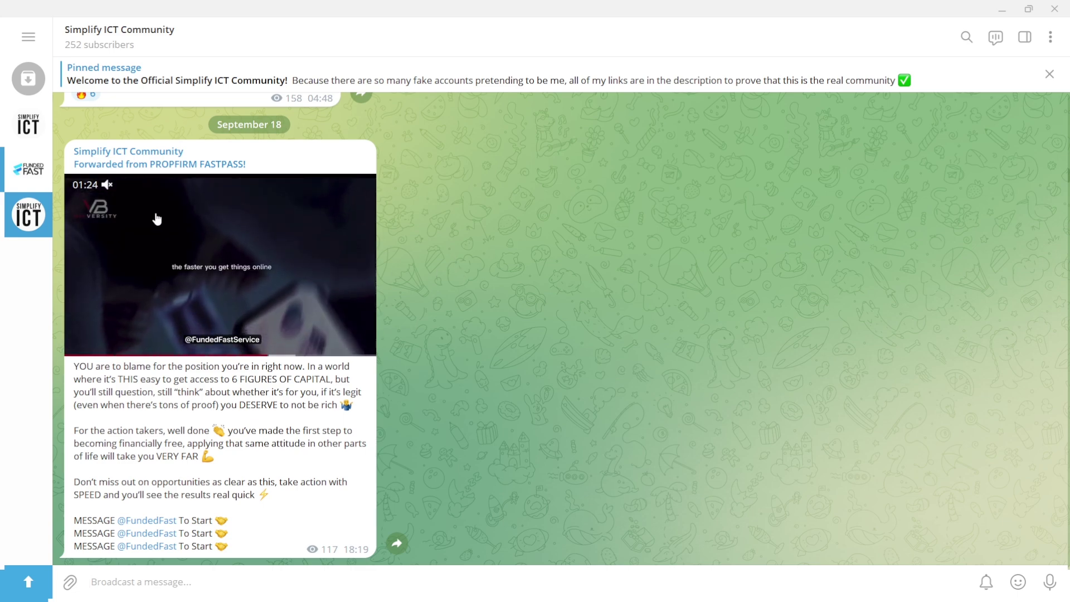
left_click(41, 184)
scroll(492, 225, "up", 15)
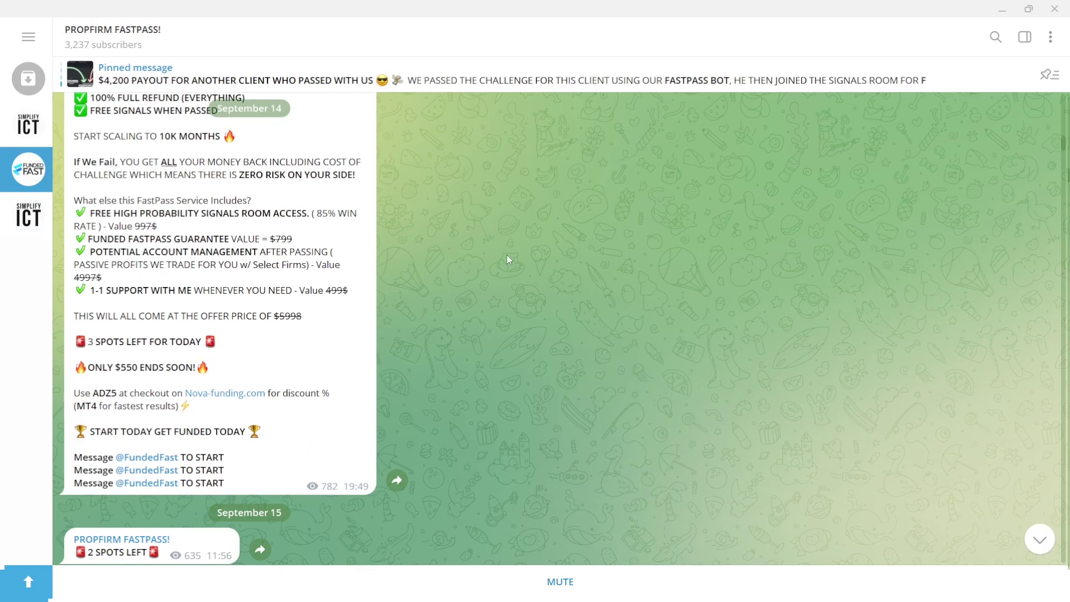
Step: Switch to the NAS100 5-minute chart in TradingView and draw a horizontal line under the recent low at about 15406, starting near 09:00
key("ctrl+shift+Tab")
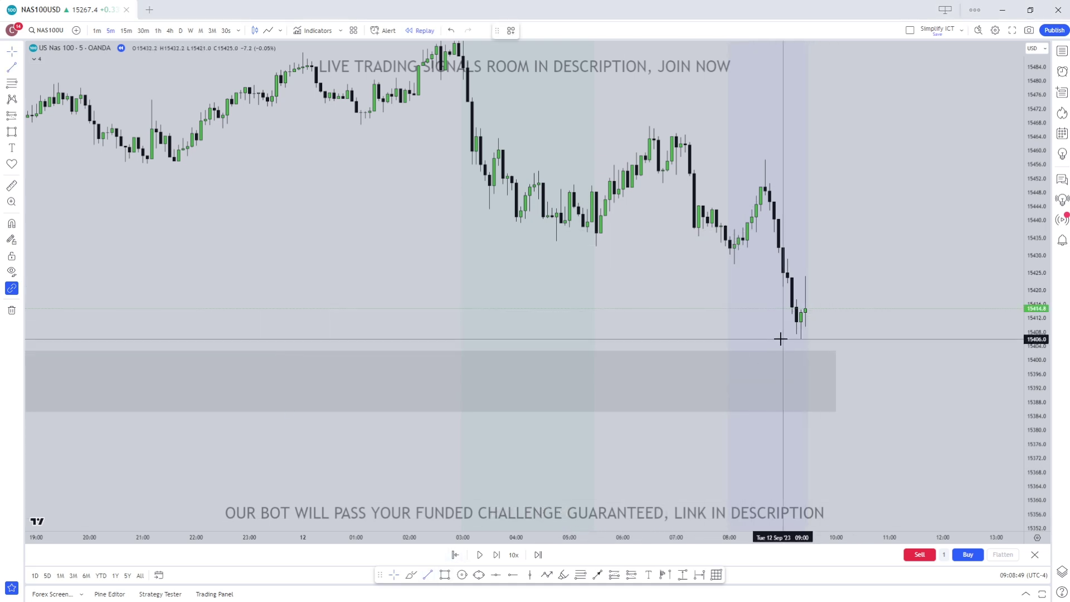
left_click(862, 339)
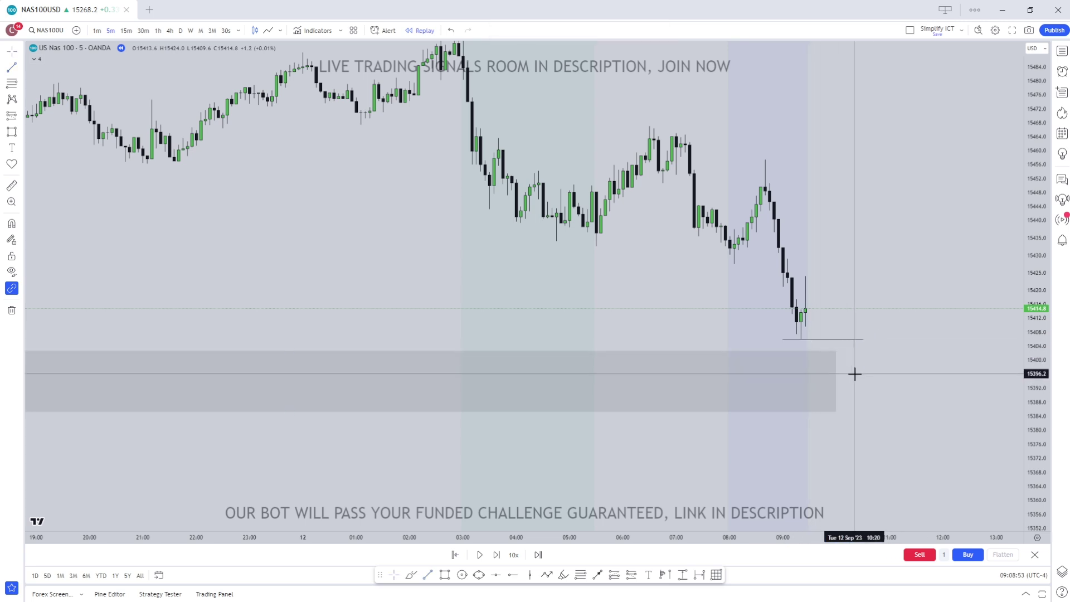
Step: Sketch a projected price path from the last candle down into the grey zone at about 15397.8 and back up, then discard it
scroll(858, 376, "down", 1)
scroll(867, 381, "down", 2)
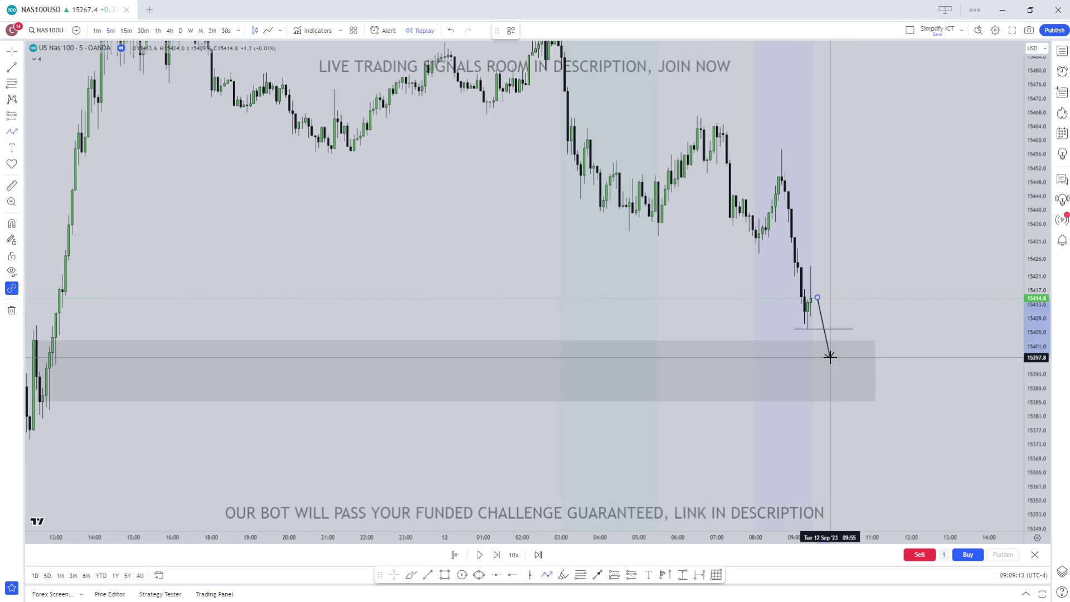
left_click(829, 357)
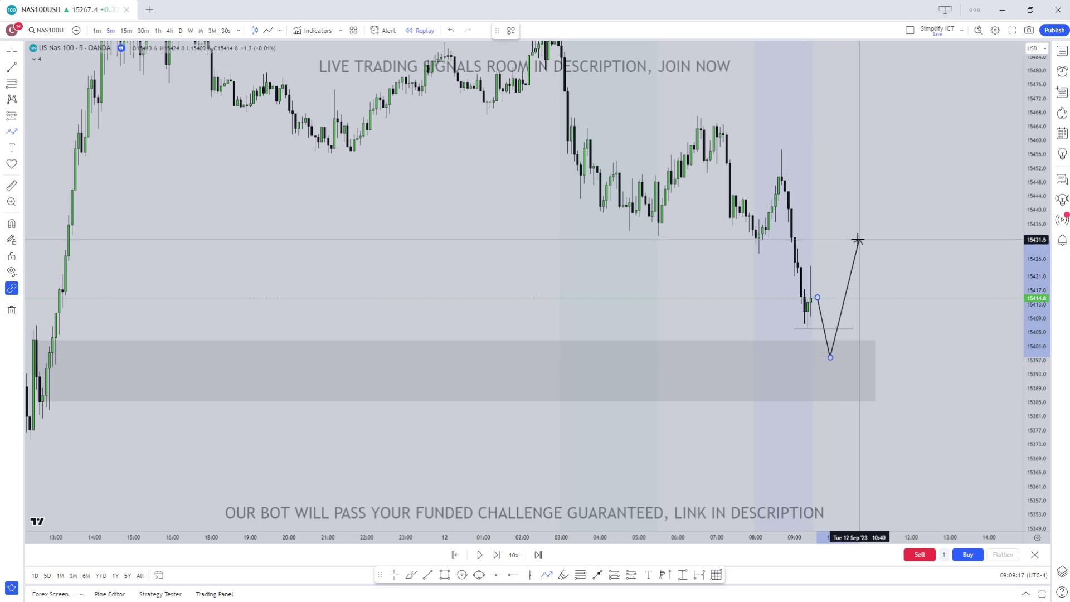
key("Escape")
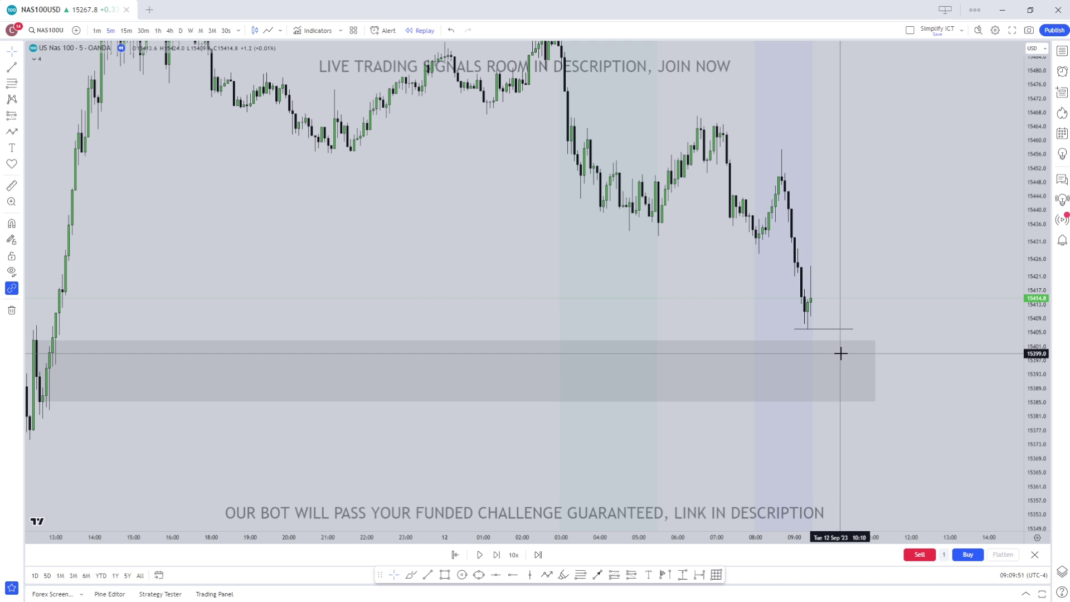
Step: Advance the replay by one 5-minute candle and switch the chart to the 1-minute timeframe
key("shift+Right")
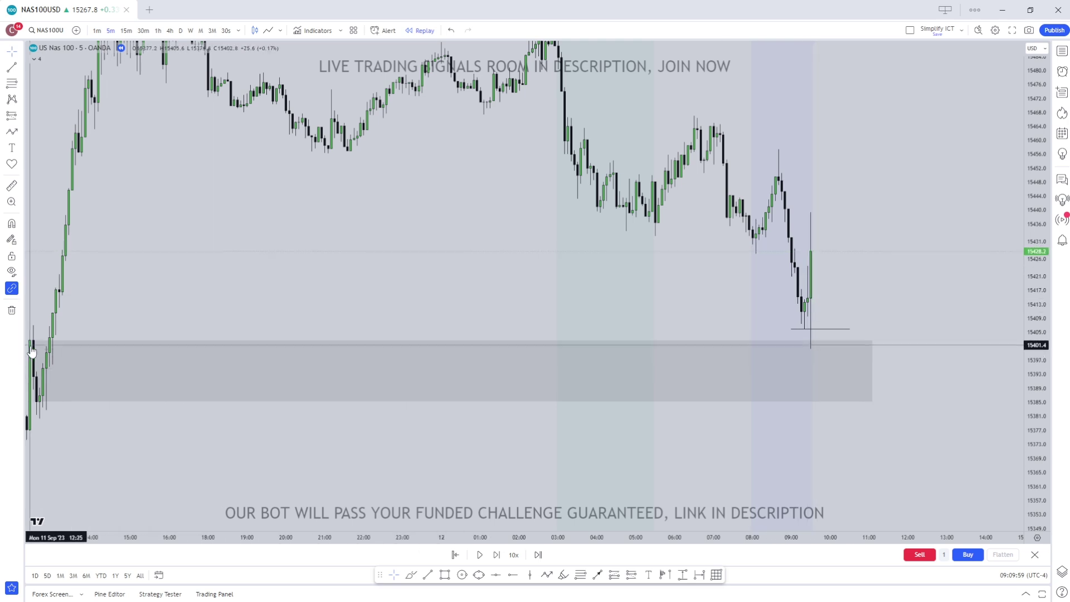
left_click(97, 31)
scroll(908, 339, "up", 2)
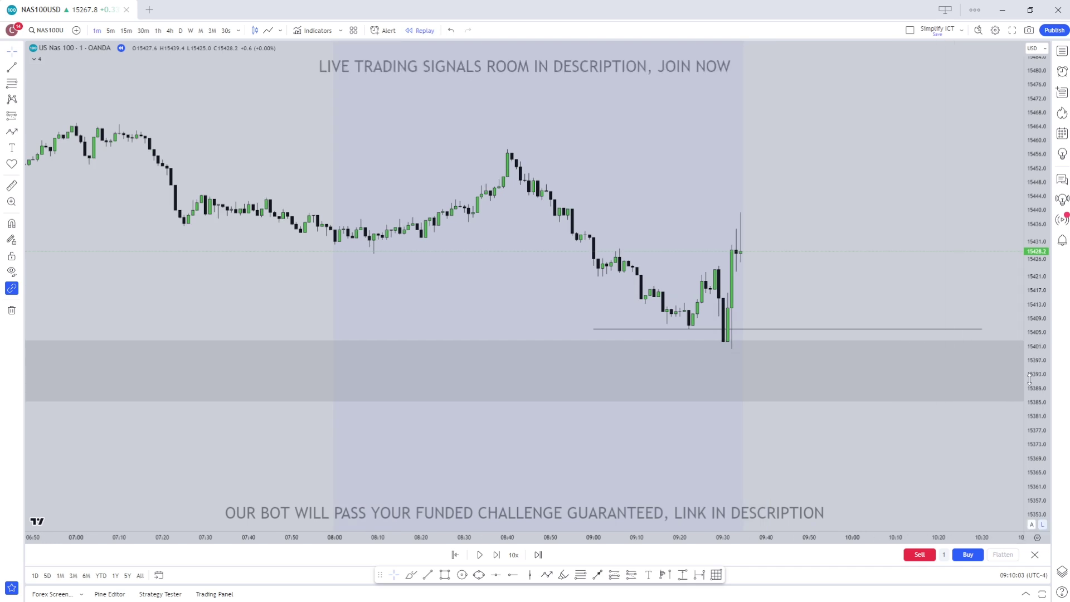
left_click_drag(1027, 381, 934, 282)
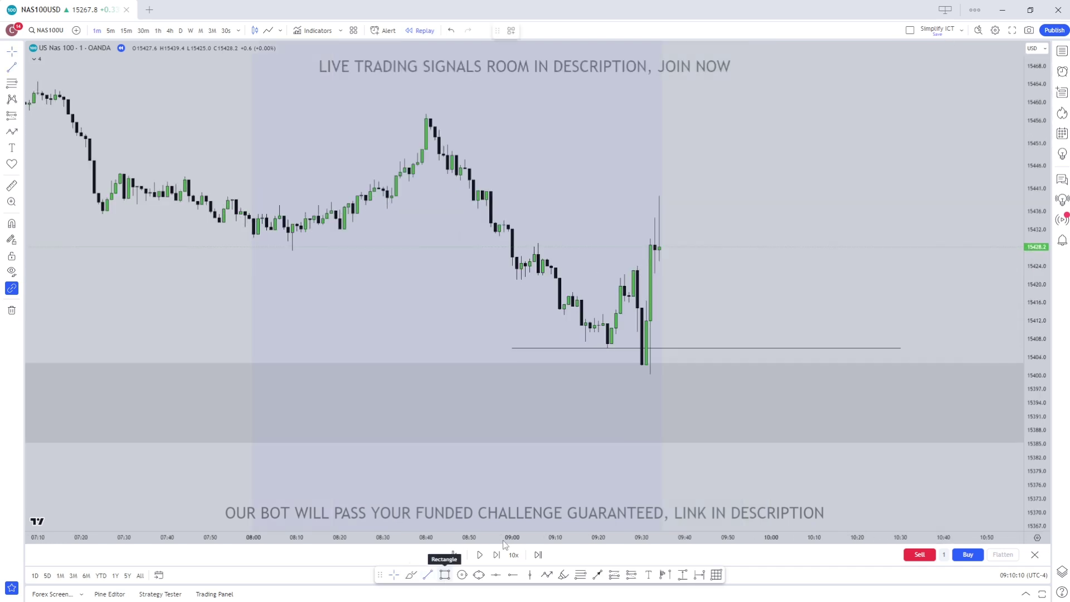
Step: Draw a line at the broken swing high near 15424 and a rectangle over the price gap below it, extended beyond the latest candle
left_click_drag(638, 259, 697, 255)
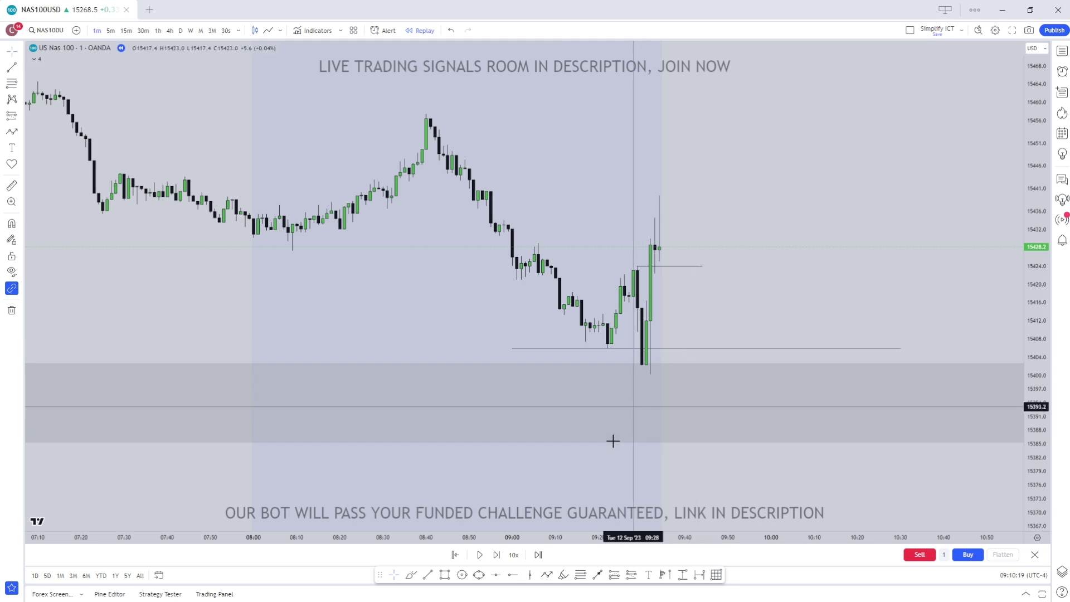
left_click(445, 576)
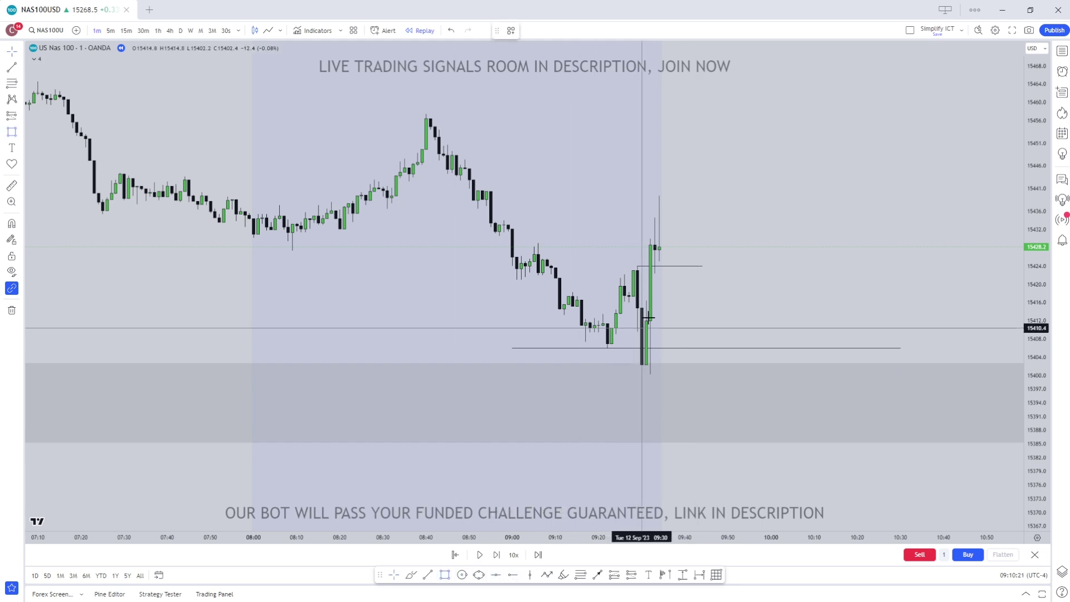
left_click(646, 300)
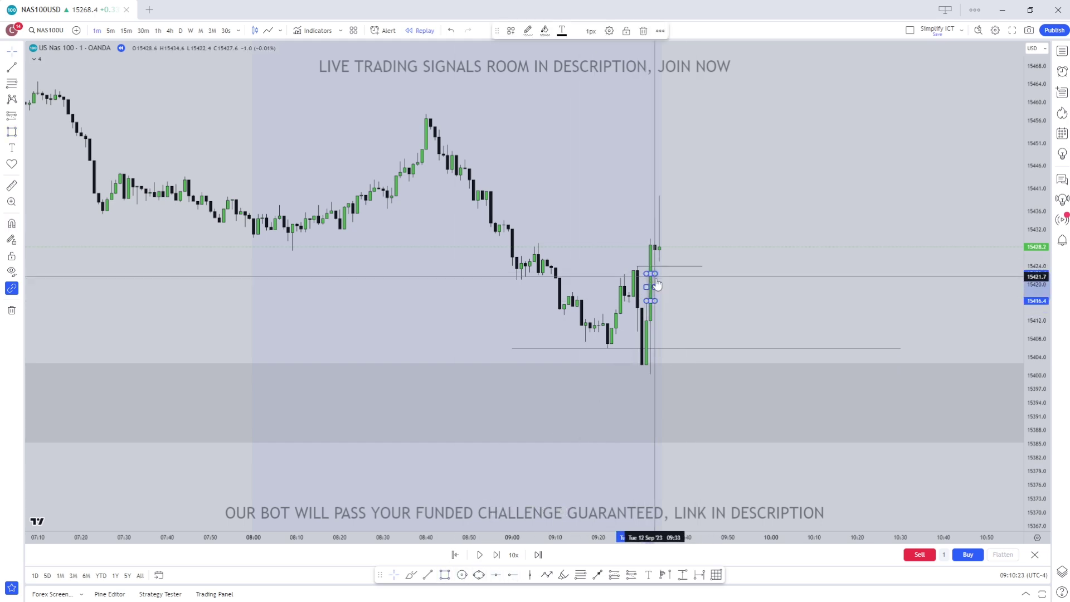
left_click(714, 275)
left_click(771, 300)
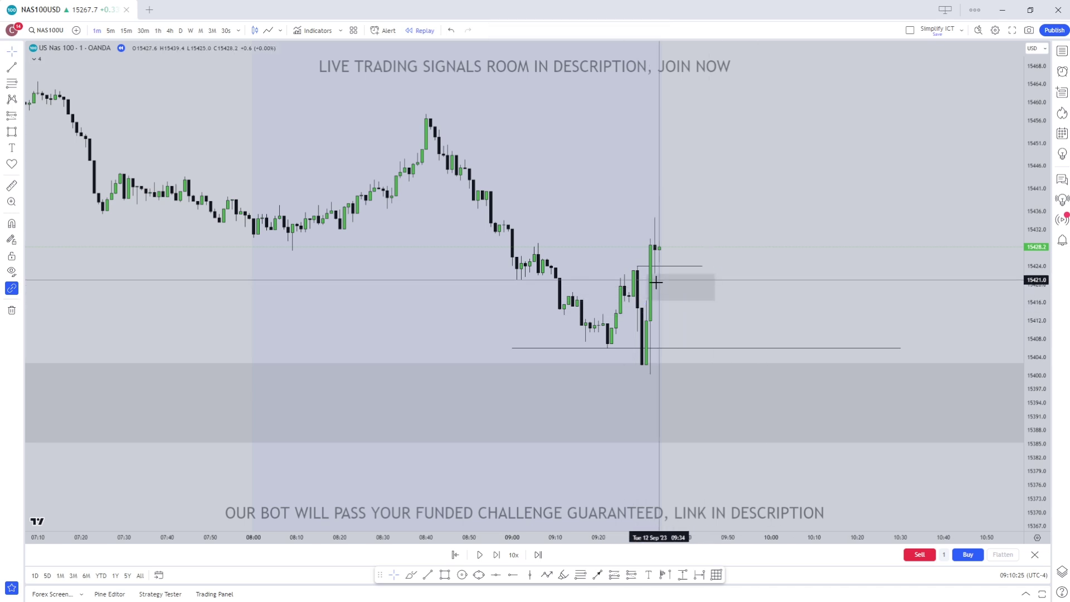
left_click_drag(647, 286, 633, 292)
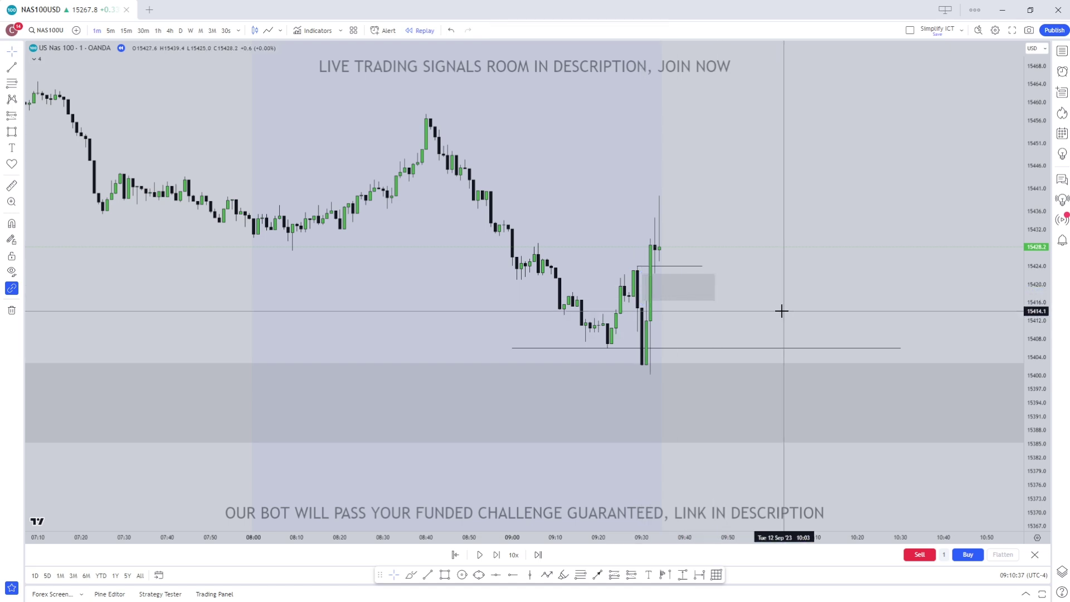
Step: Place a long position with entry at 15422.2, stop at 15400.1 below the sweep low and target at about 15477.5
scroll(791, 304, "up", 4)
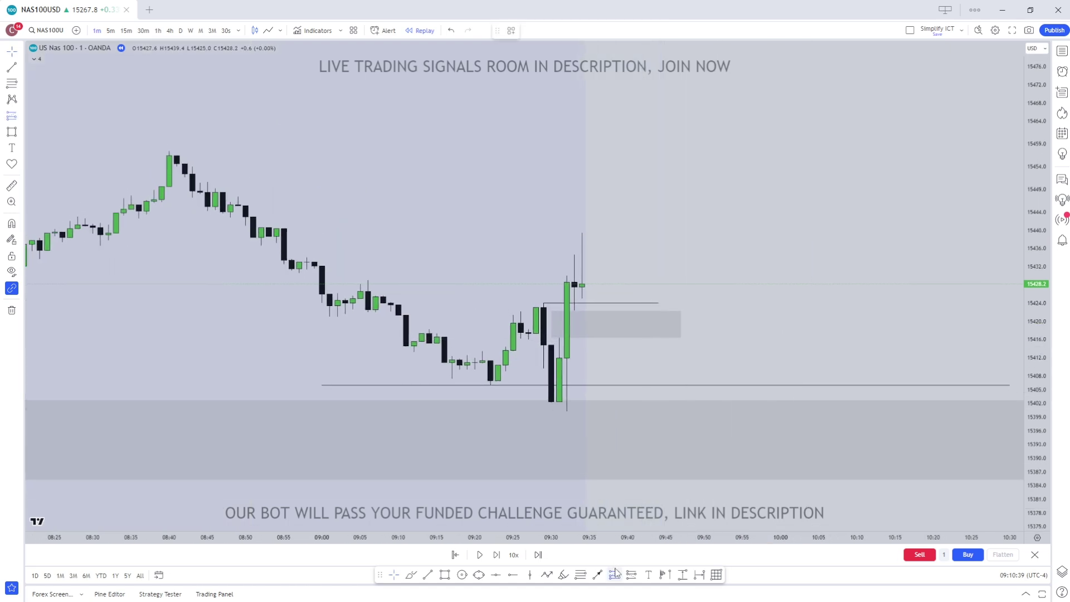
left_click(596, 312)
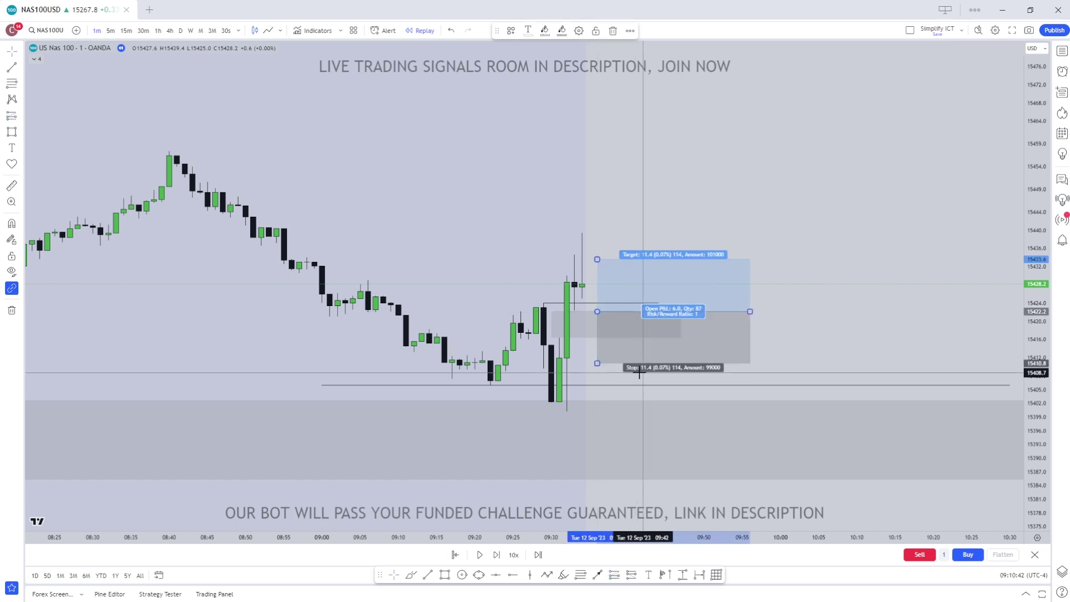
left_click(800, 356)
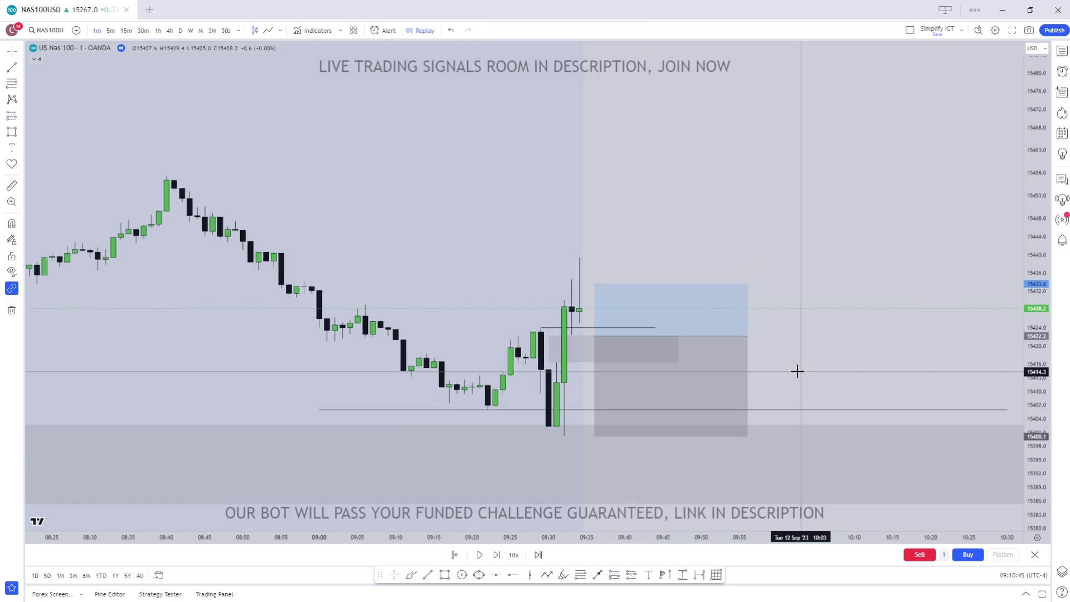
scroll(809, 364, "down", 3)
scroll(809, 363, "down", 2)
left_click(775, 429)
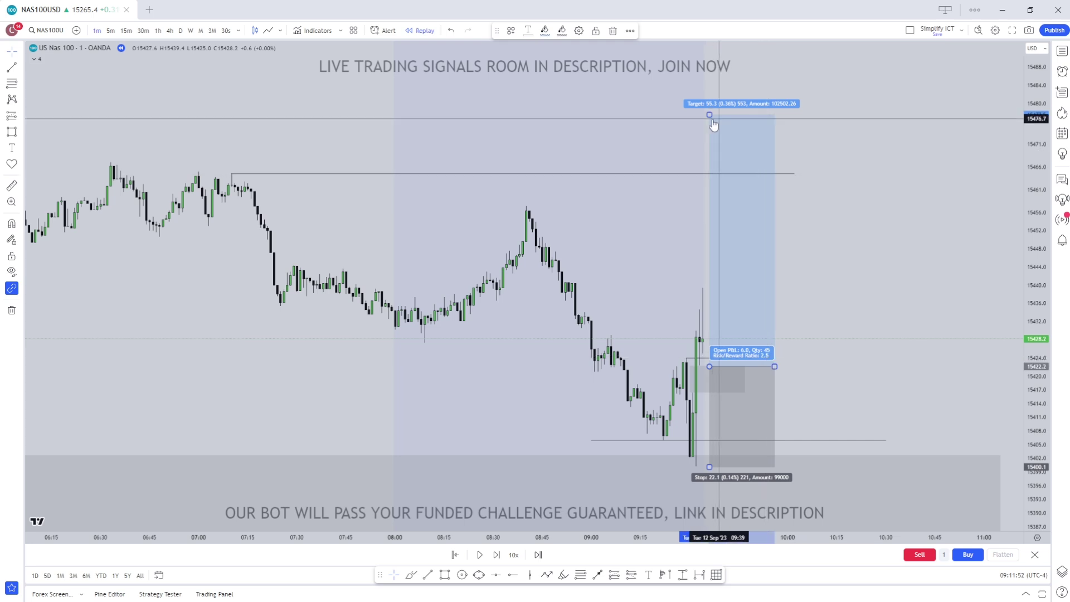
Step: Switch the chart to the 5-minute timeframe with the earlier sessions and the long position in view
key("5")
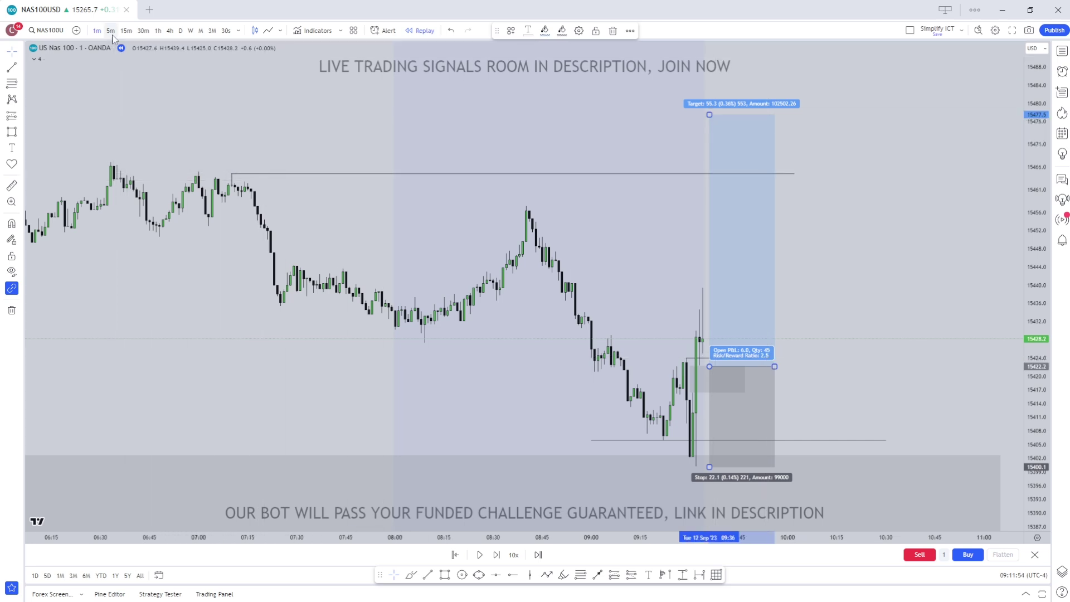
key("Return")
left_click(925, 299)
left_click_drag(1036, 255, 1036, 315)
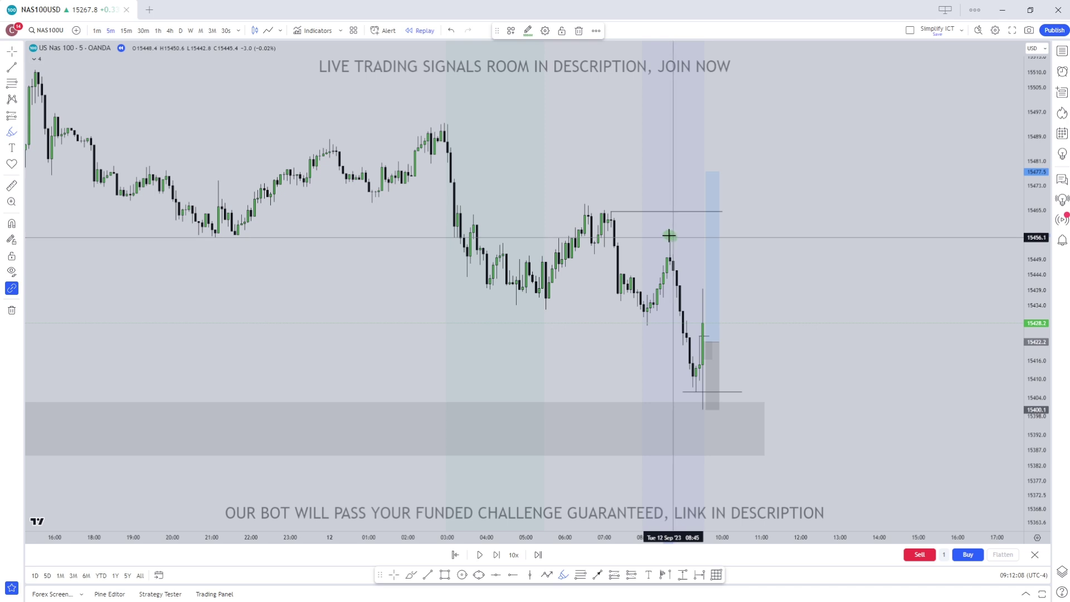
Step: Highlight the neighbouring highs between about 06:30 and 07:10 near the 15465 line in green
left_click_drag(580, 204, 624, 212)
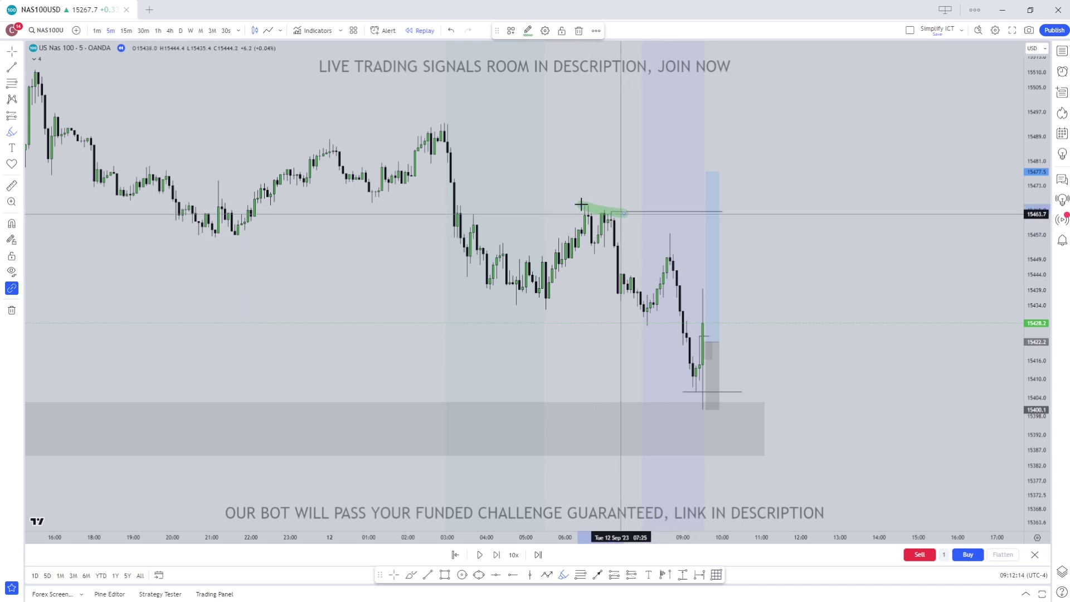
mouse_move(716, 167)
left_mouse_down()
mouse_move(702, 168)
mouse_move(741, 168)
mouse_move(704, 167)
mouse_move(741, 196)
left_mouse_up()
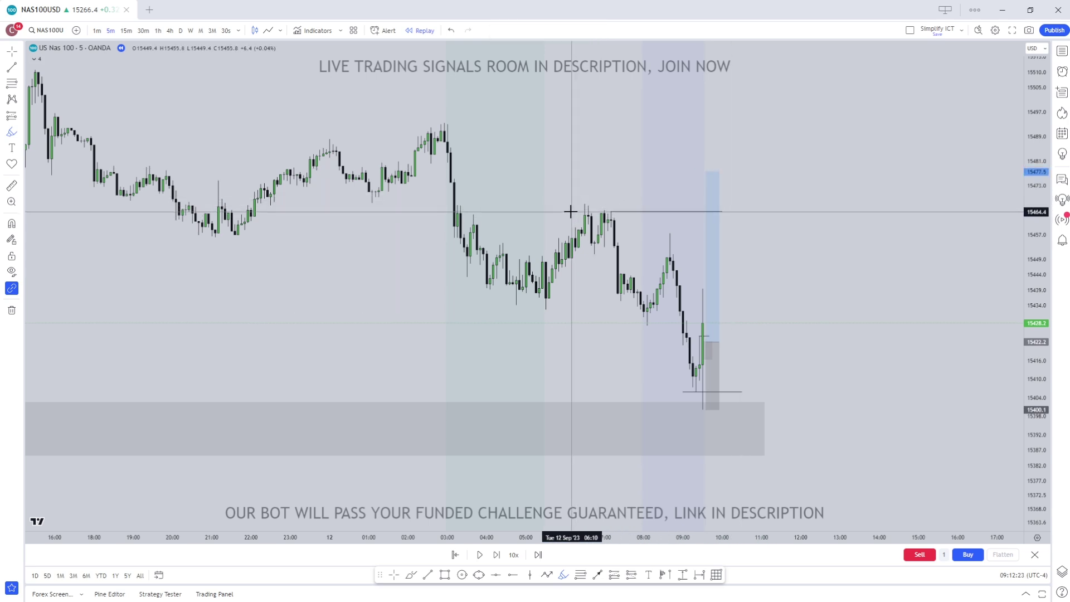
mouse_move(628, 213)
left_mouse_down()
mouse_move(740, 213)
mouse_move(592, 215)
left_mouse_up()
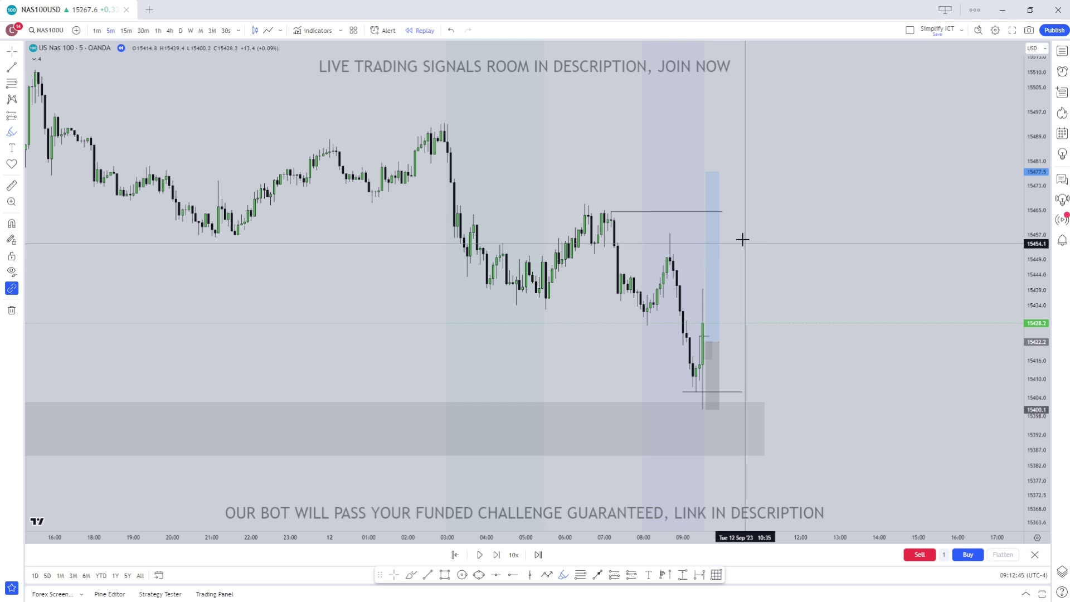
left_click_drag(578, 206, 608, 213)
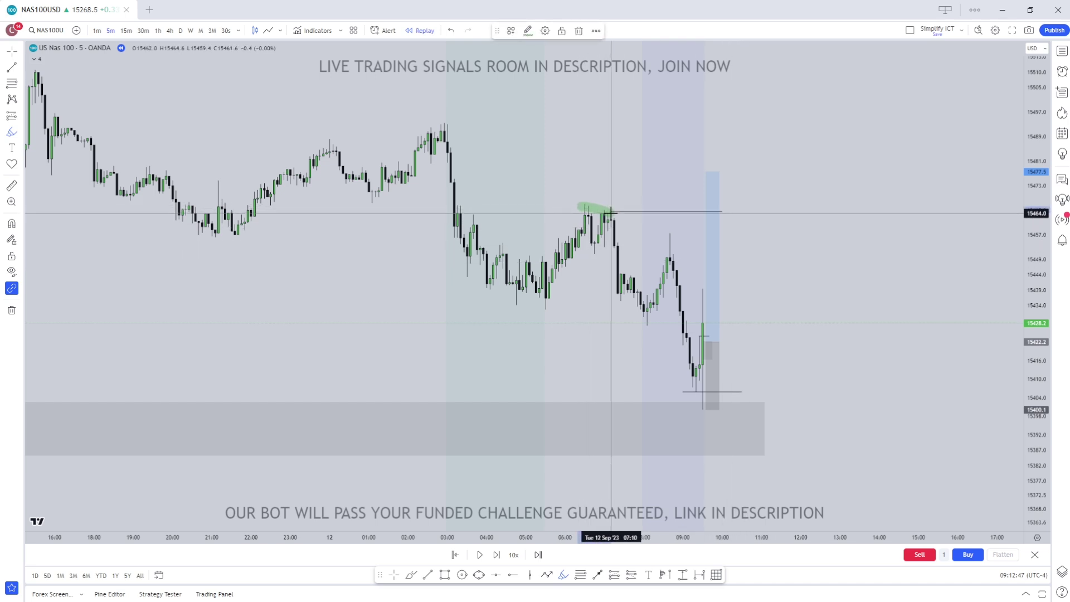
Step: Lower the long position's target to 15464.9 and play the replay on the 1-minute chart to about 10:41
left_click_drag(702, 174, 706, 212)
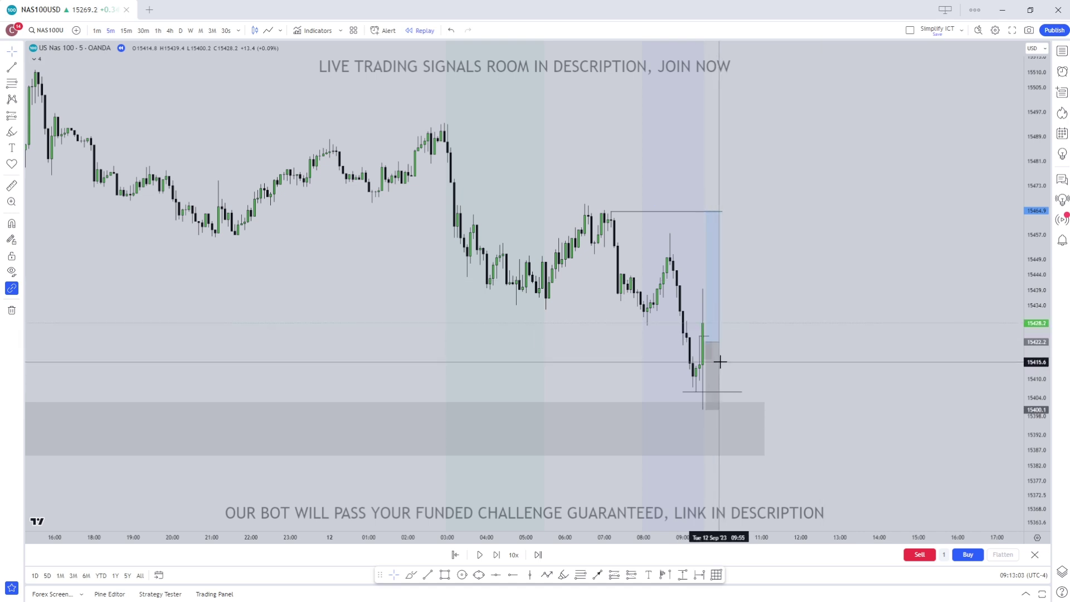
left_click(96, 31)
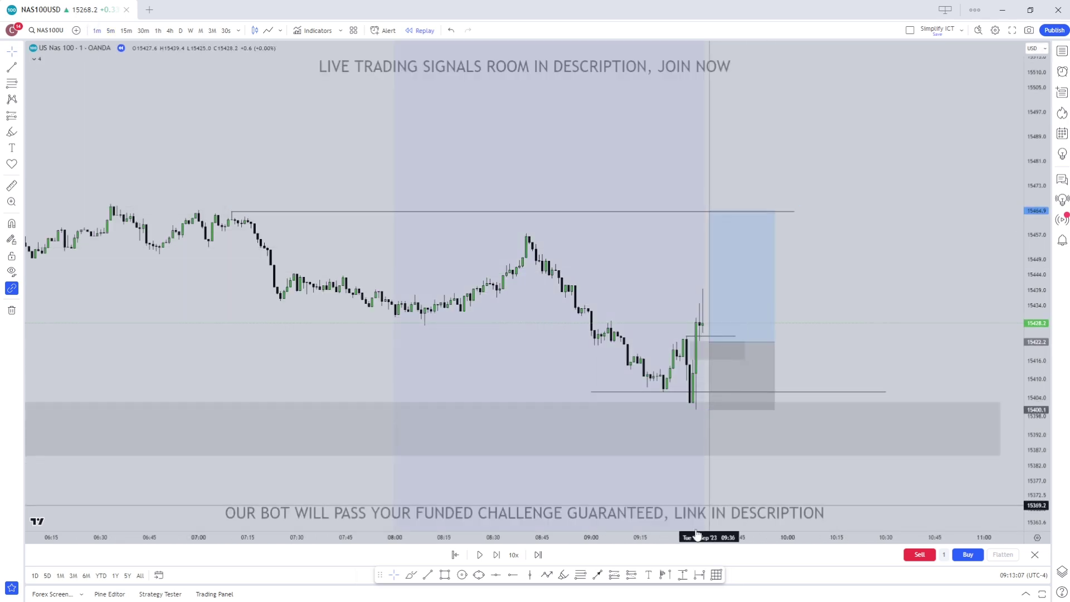
left_click(496, 555)
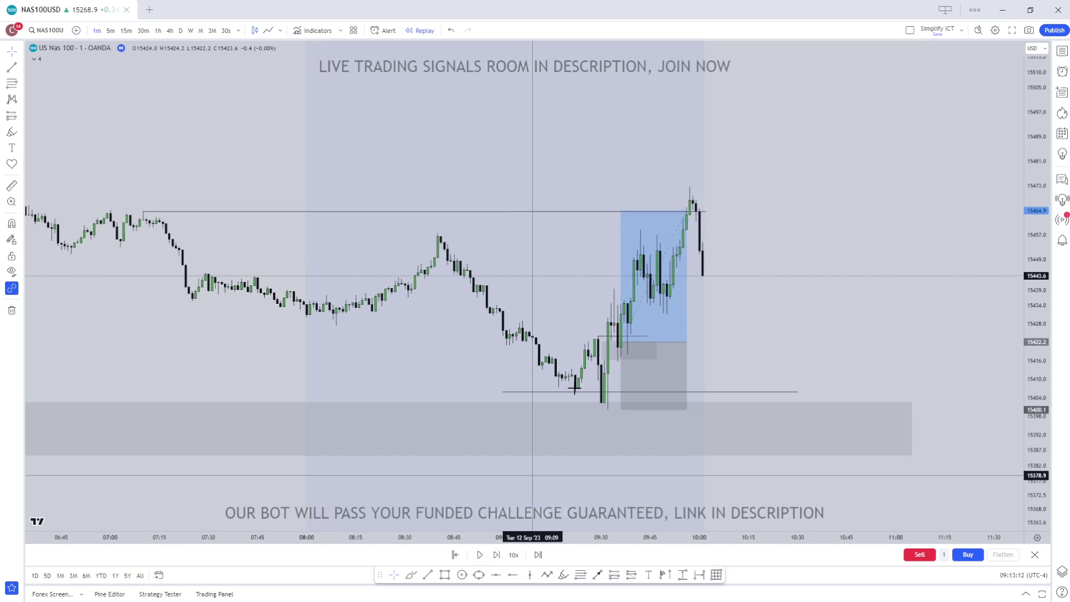
left_click(478, 556)
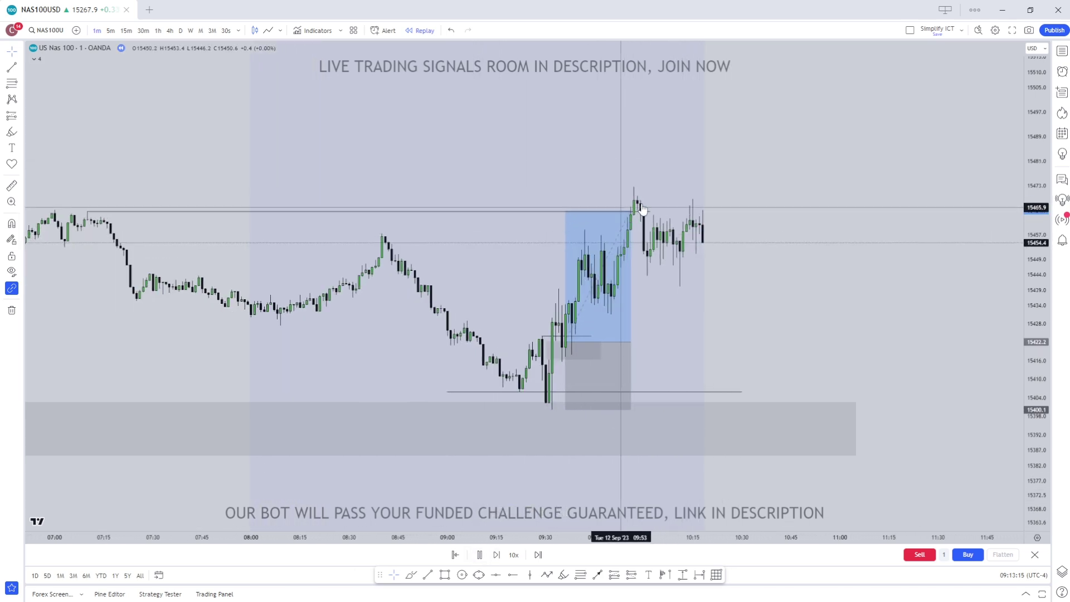
left_click(480, 555)
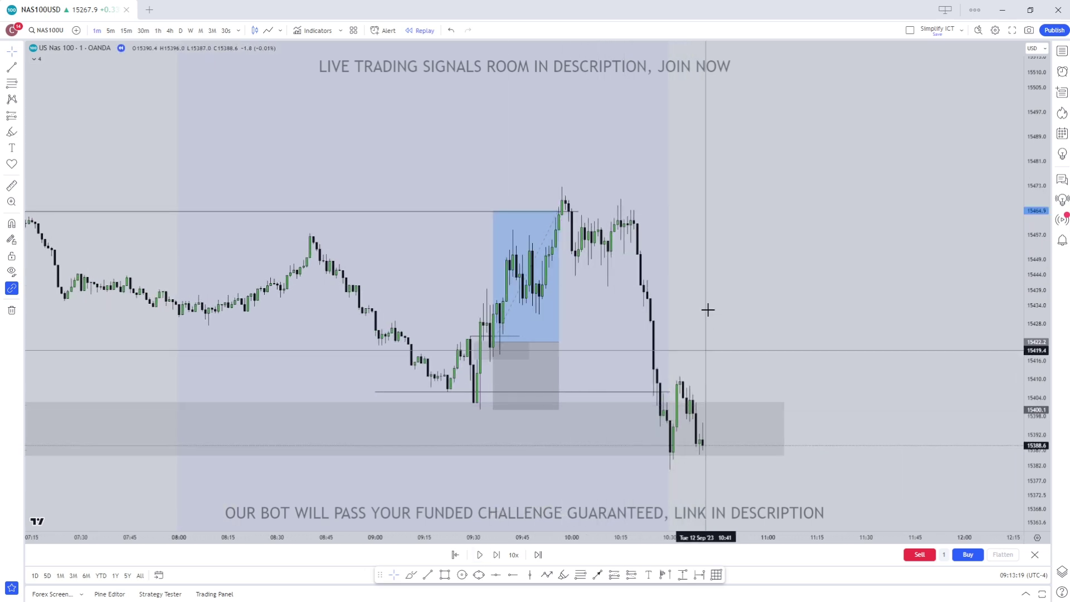
left_click_drag(707, 314, 819, 320)
scroll(614, 251, "down", 3)
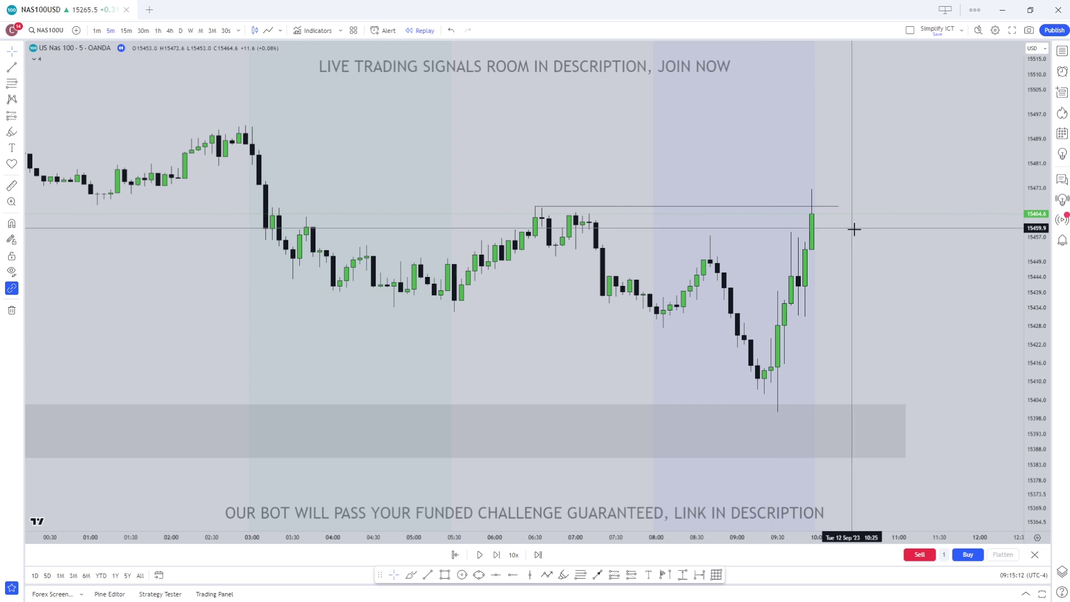
Step: Try to mark the price gap between about 15474.0 and 15466.6 near 03:10 on the 5-minute chart with a rectangle
left_click(557, 206)
left_click(539, 179)
left_click(444, 574)
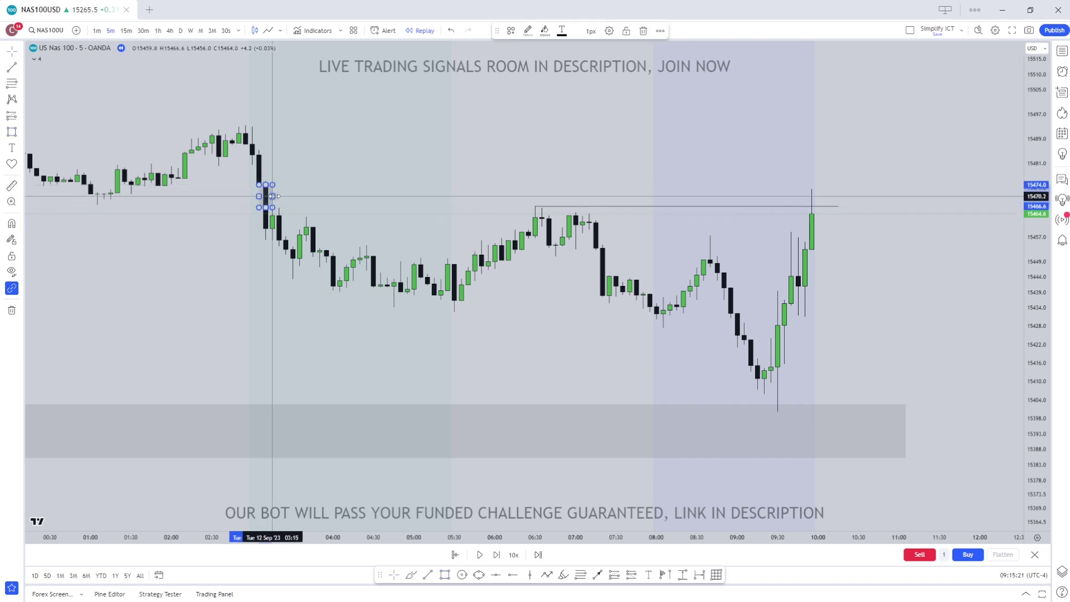
left_click(260, 208)
key("Escape")
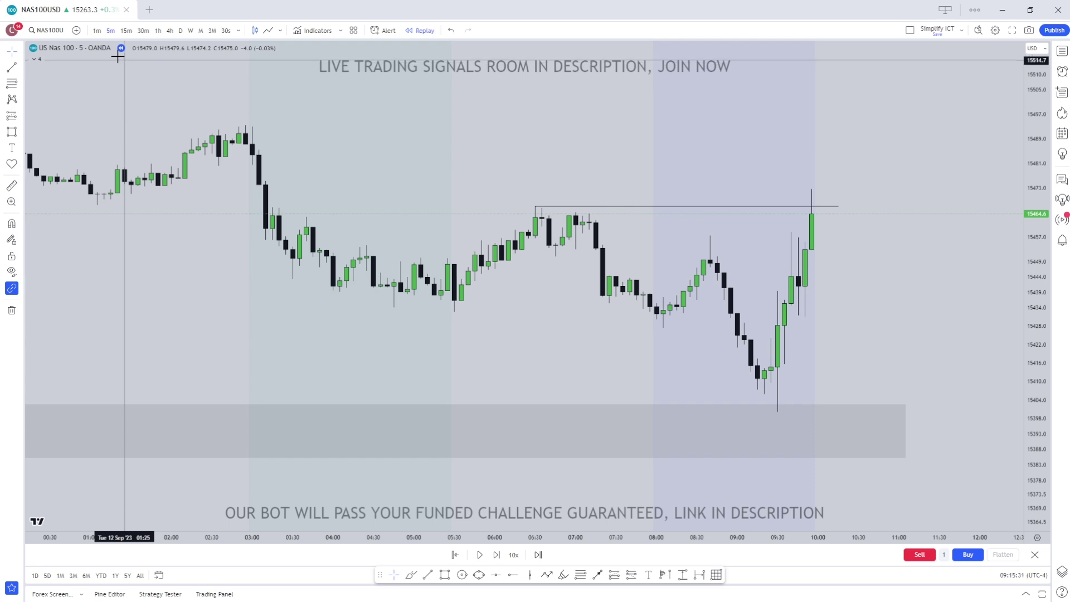
Step: Switch the chart to the 1-minute timeframe and advance the replay candle by candle to about 10:01
left_click(95, 31)
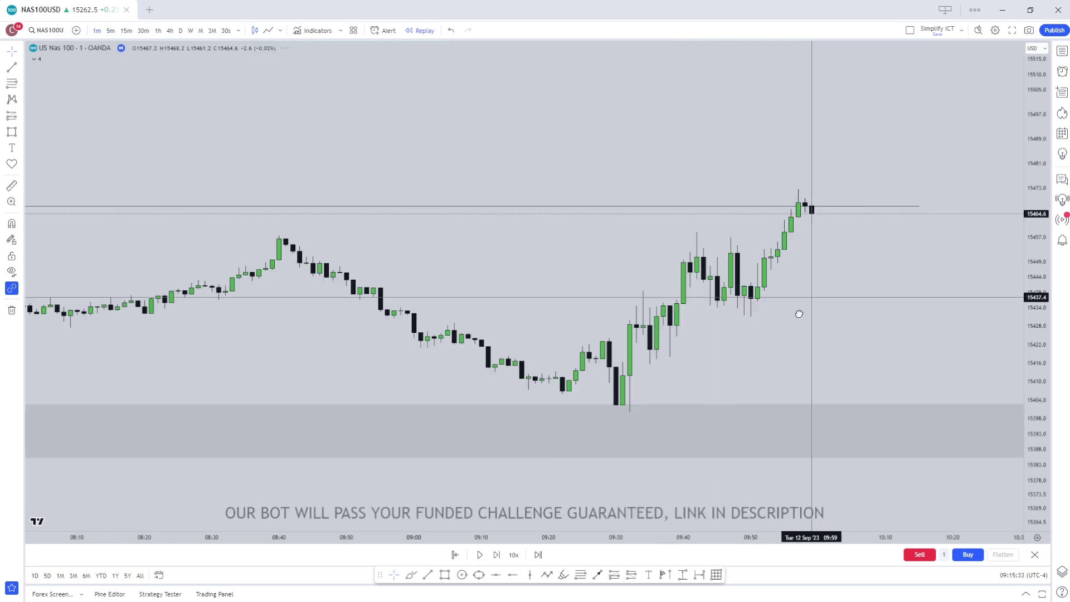
left_click_drag(1041, 419, 974, 249)
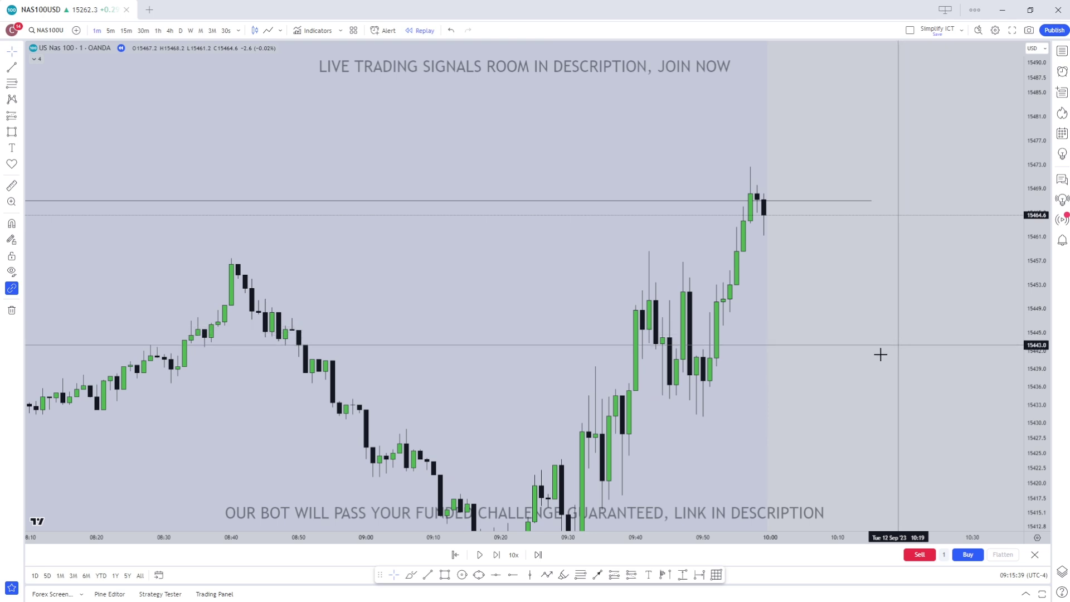
left_click(496, 555)
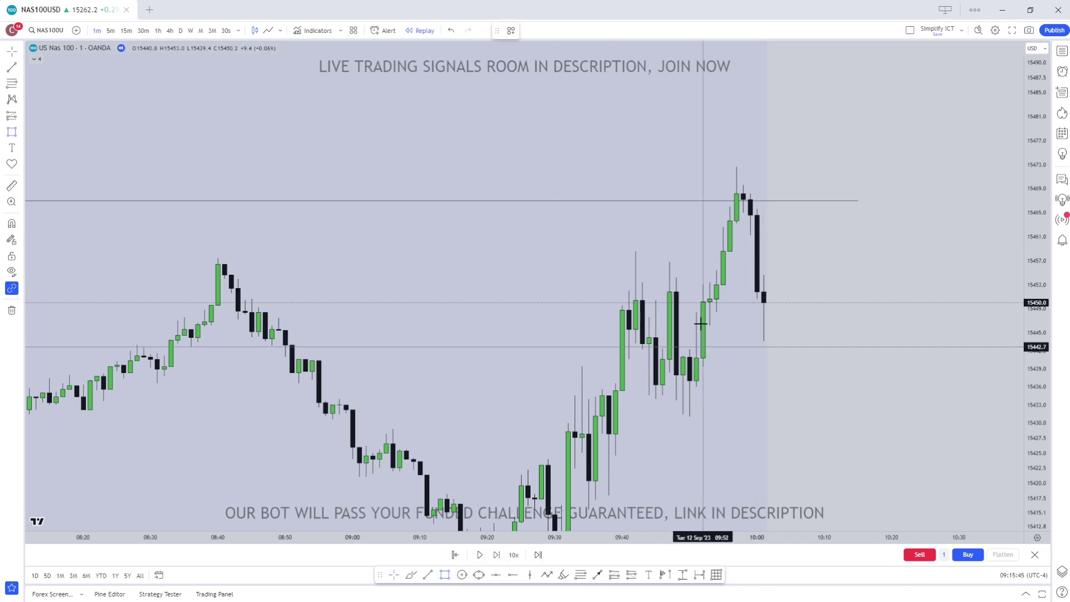
Step: Mark the price gap between 15461.2 and 15454.6 from 09:59 to about 10:14 with a rectangle
mouse_move(751, 241)
left_mouse_down()
mouse_move(765, 264)
mouse_move(849, 259)
left_mouse_up()
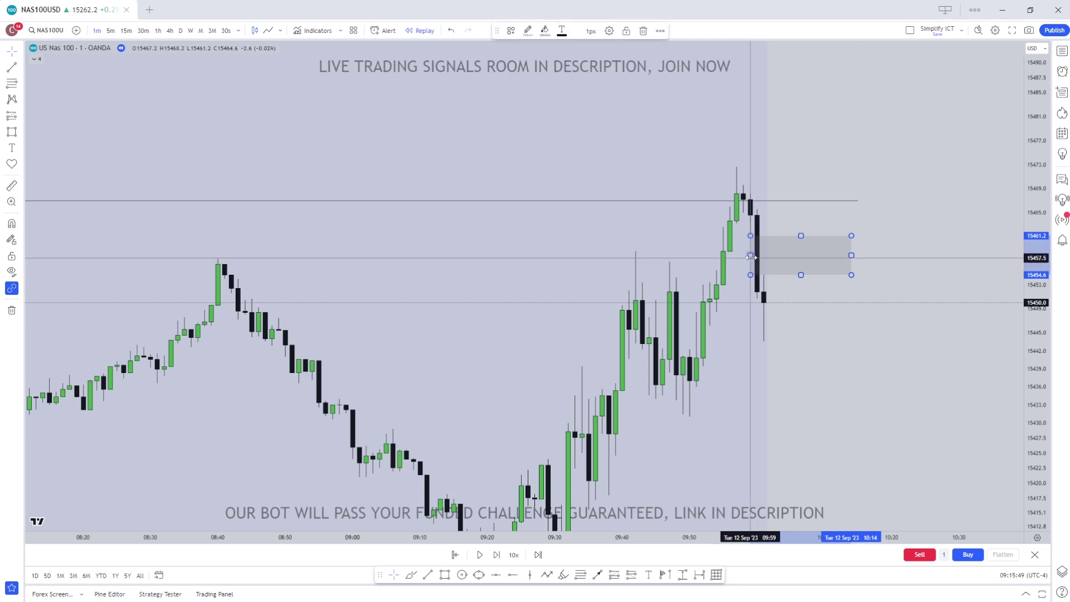
left_click_drag(752, 263, 716, 265)
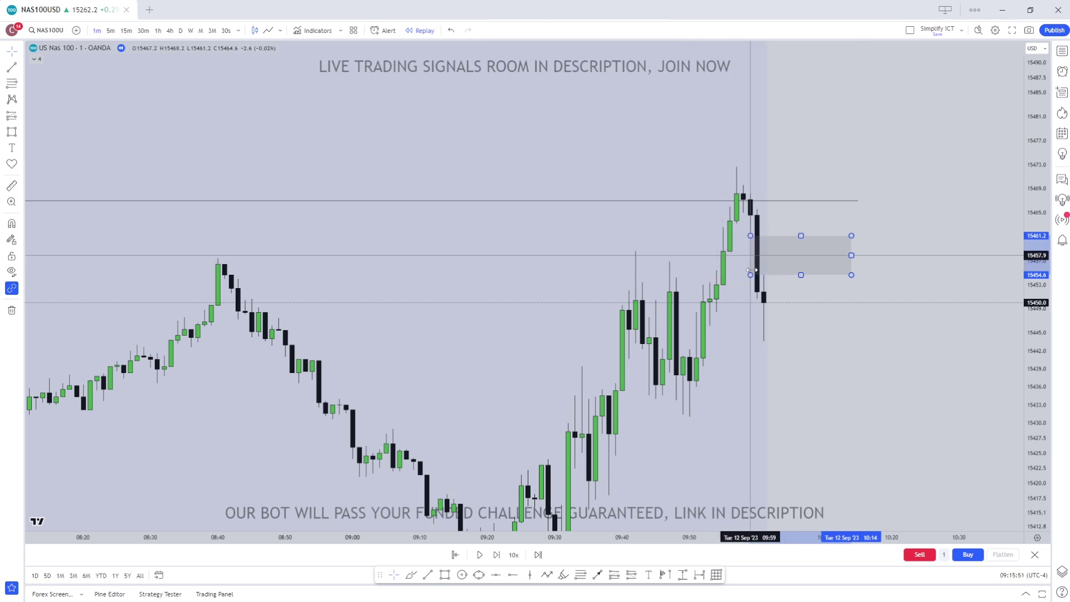
left_click(853, 335)
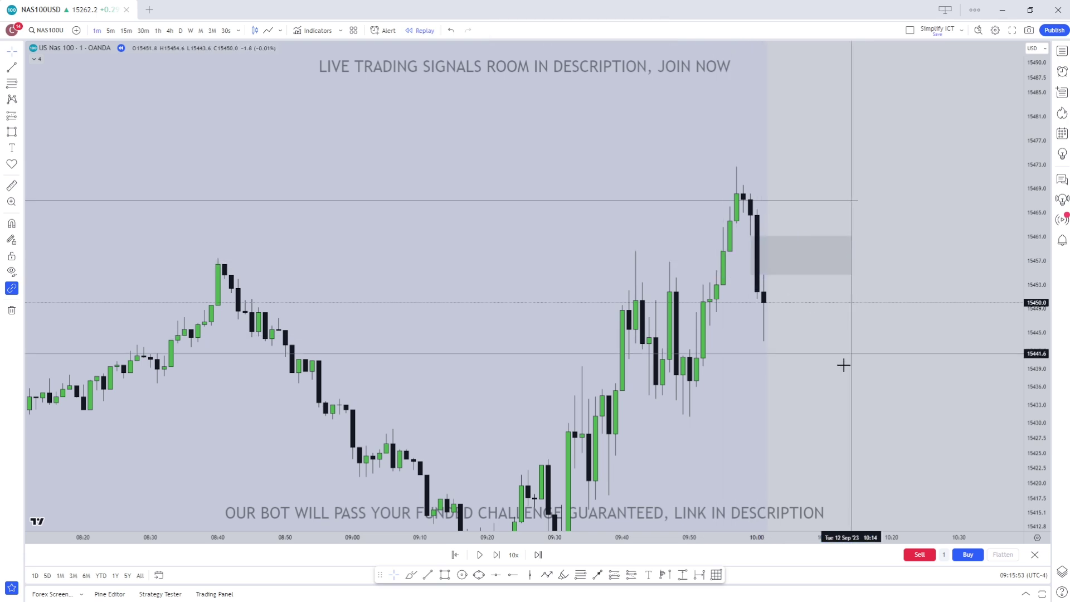
Step: Place a short position entered at 15454.6 on the gap's lower edge, with the stop at 15472.6 and target at 15409.6
left_click(791, 276)
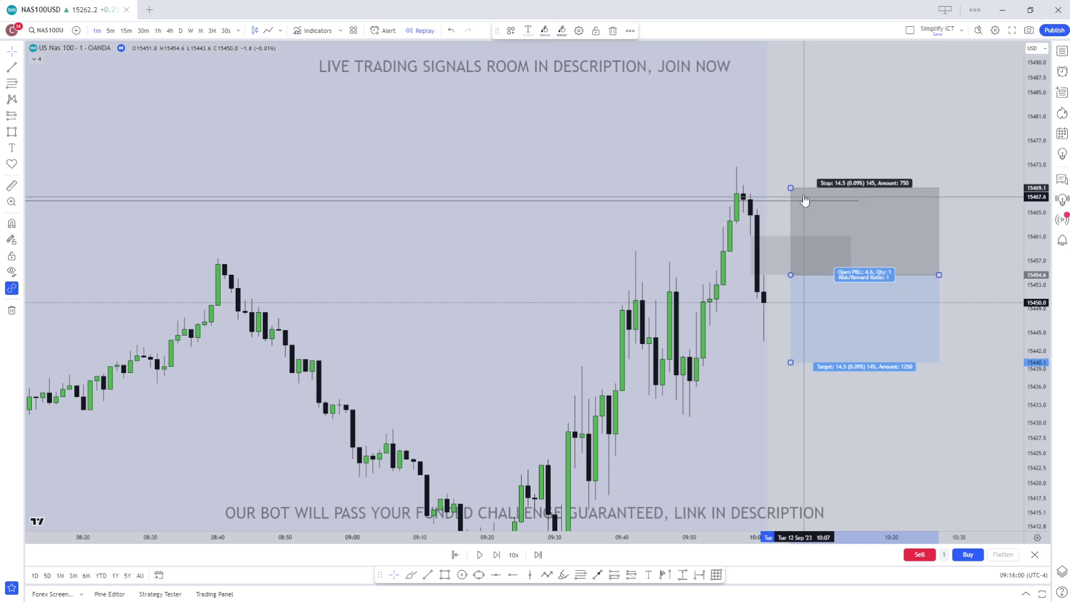
left_click_drag(793, 187, 793, 168)
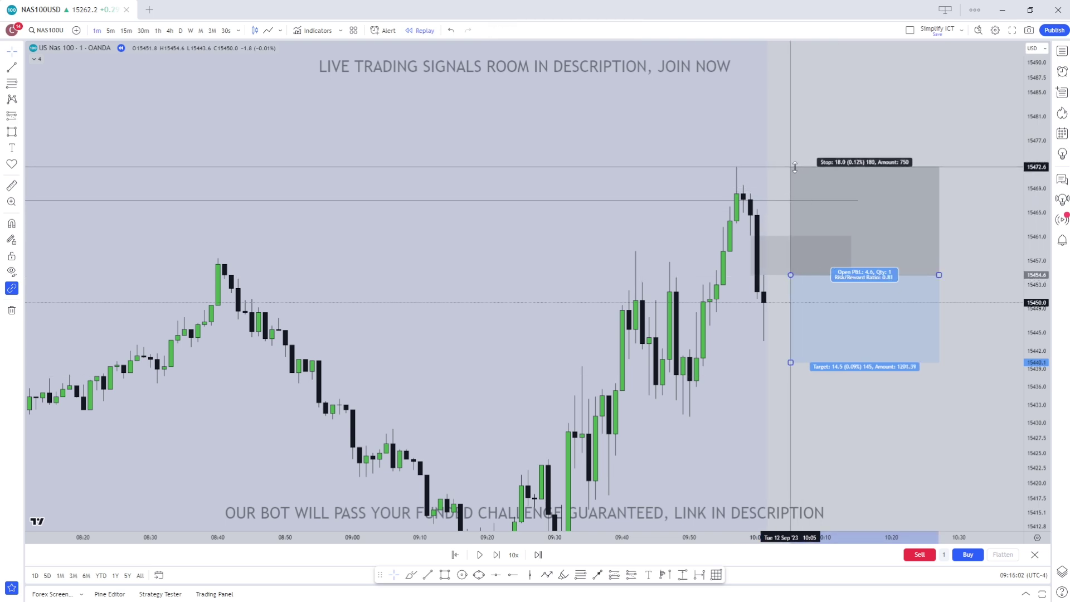
left_click_drag(847, 362, 848, 406)
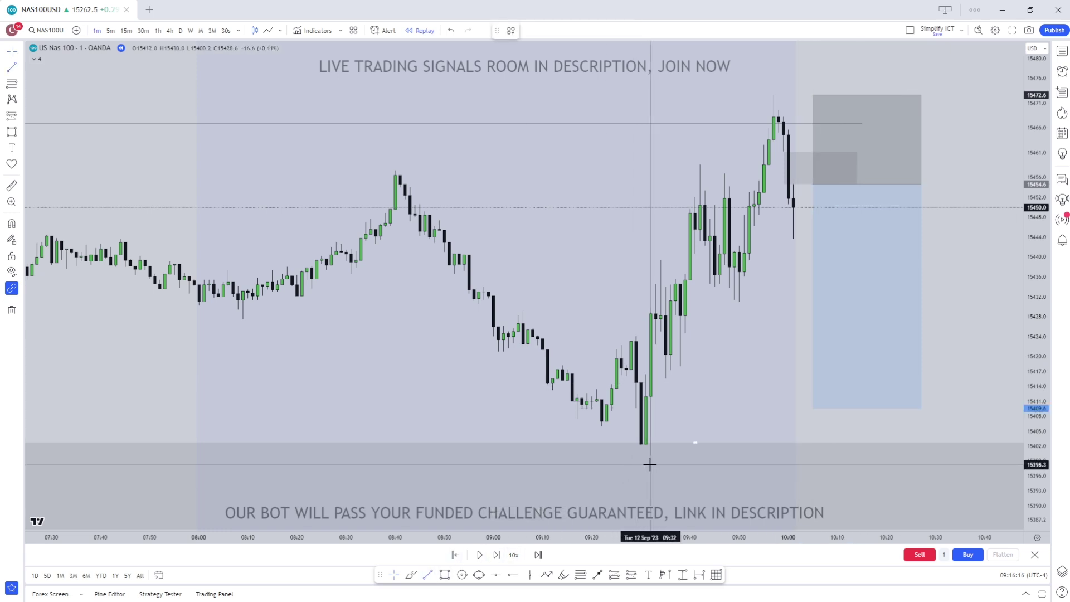
Step: Draw a horizontal line from the 09:32 low at about 15400 and check it on the 5-minute chart before returning to 1-minute
left_click_drag(653, 463, 991, 468)
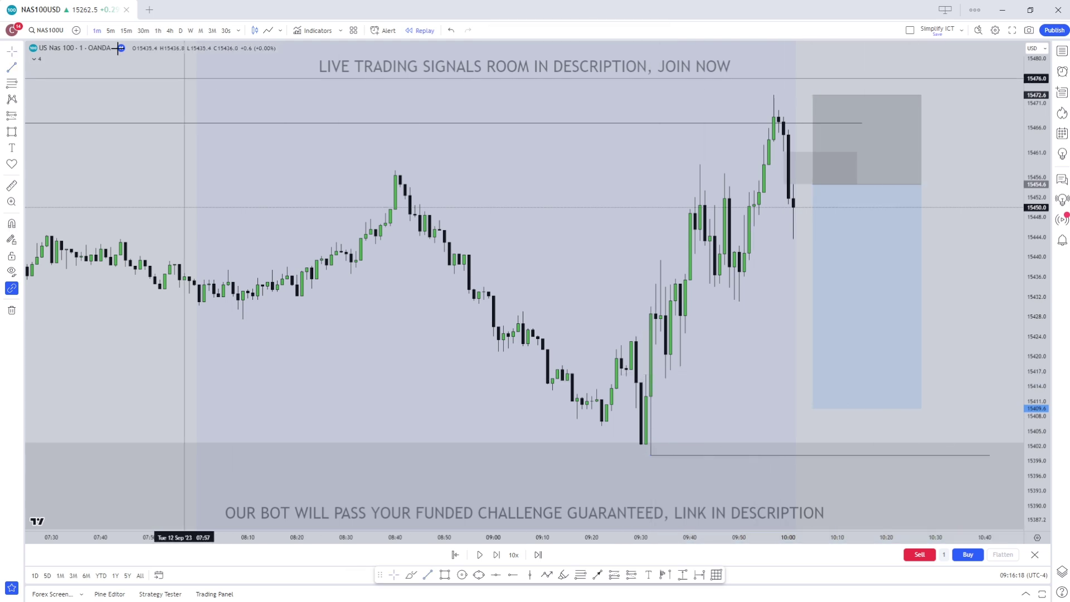
left_click(107, 32)
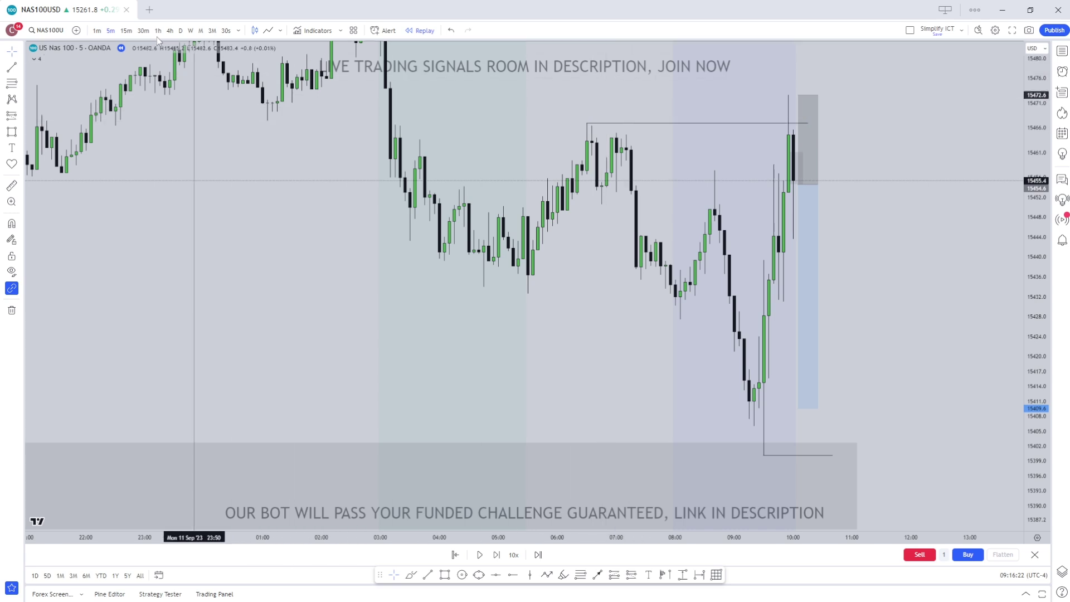
left_click(97, 32)
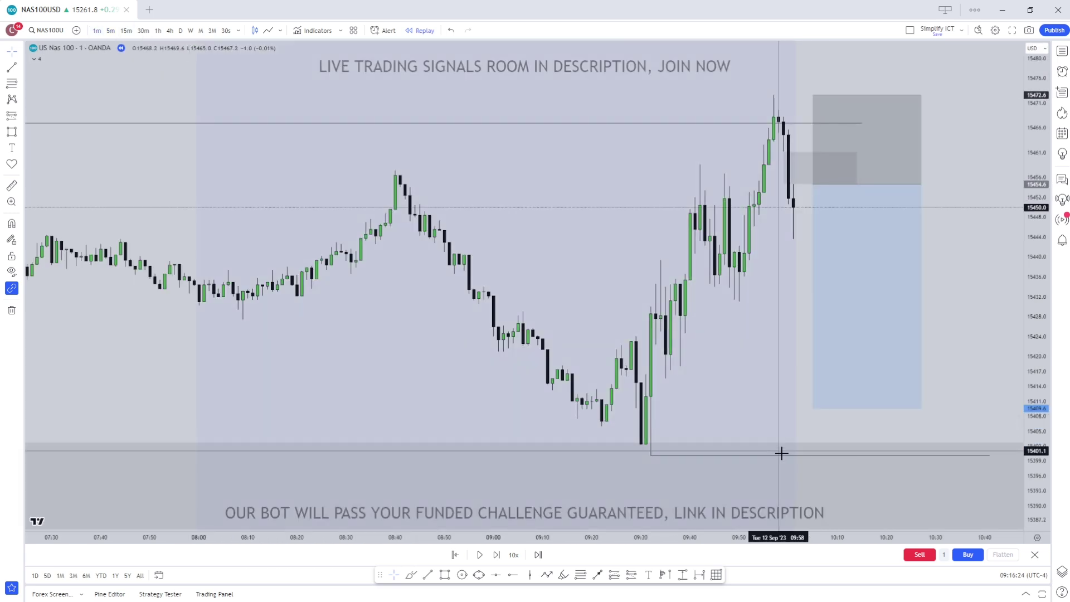
Step: Try to lower the short position's target to 15400.3 at the line below the 09:32 low
left_click_drag(817, 427, 724, 413)
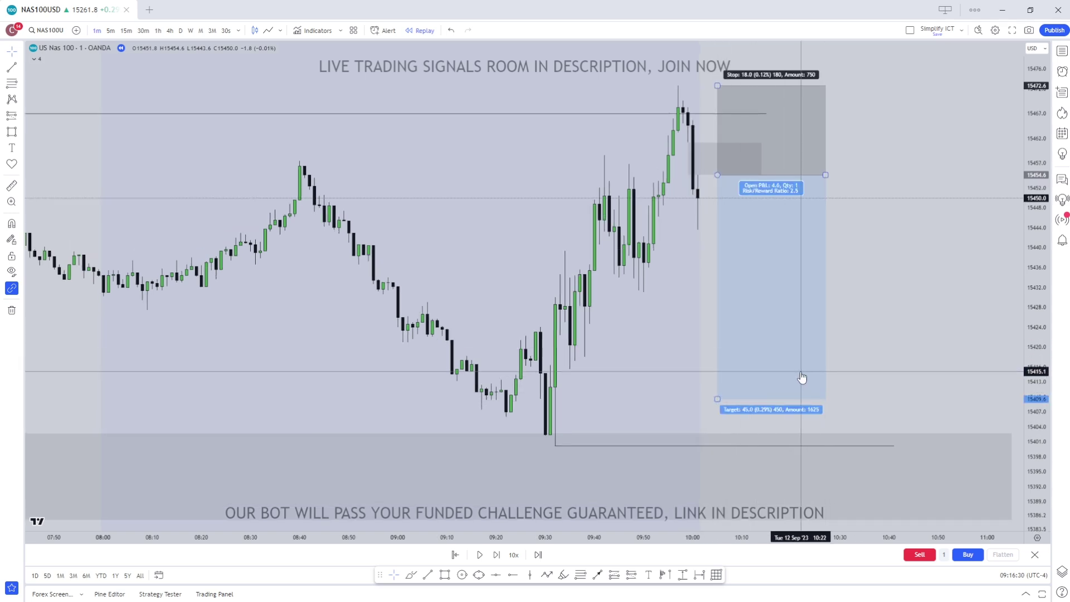
left_click_drag(717, 399, 717, 445)
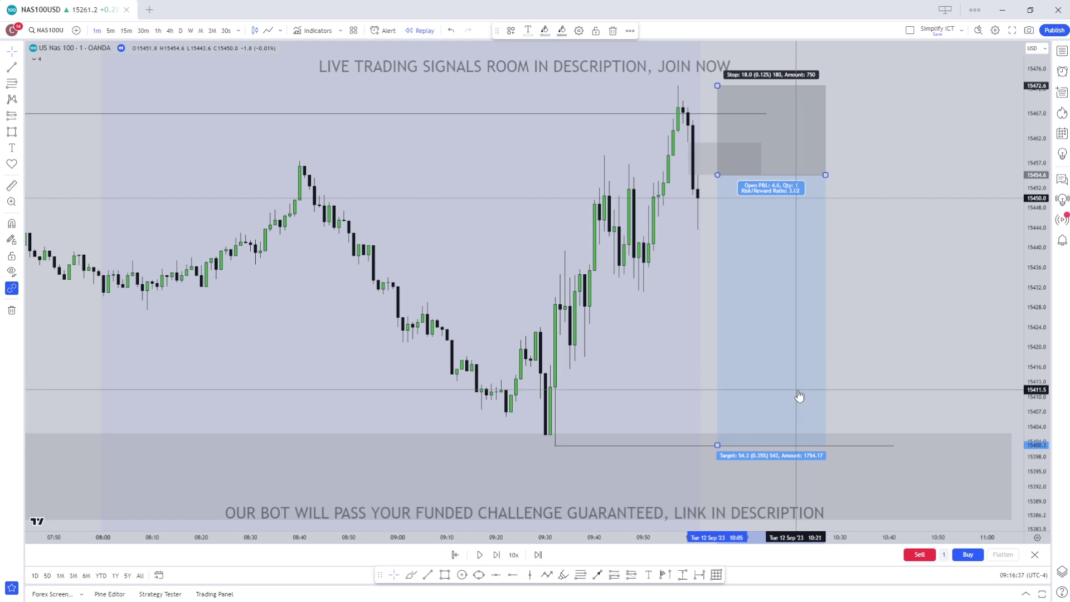
key("ctrl+z")
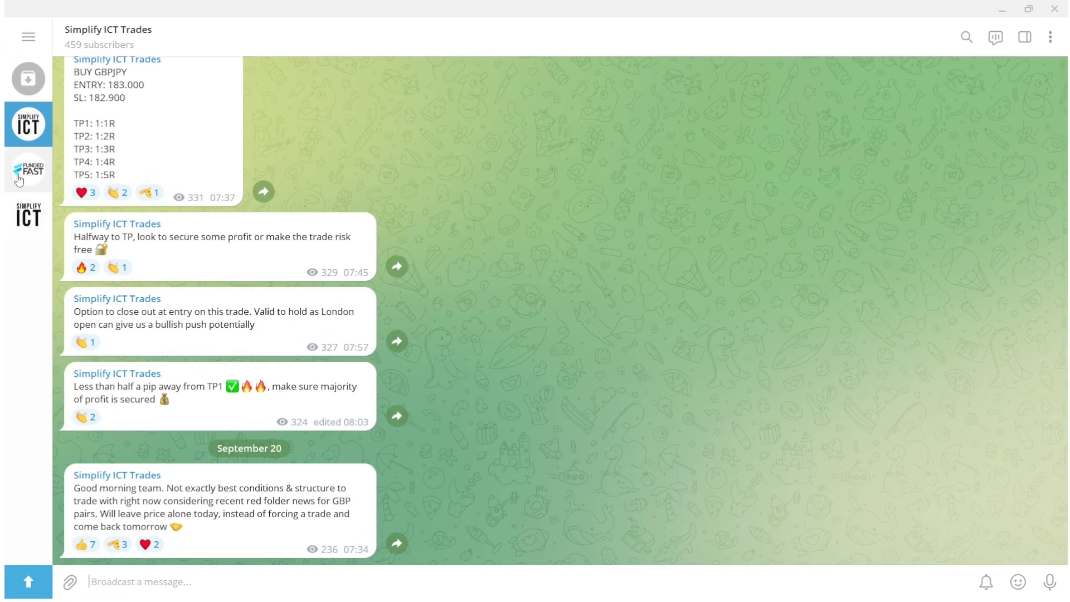
Step: Switch to Telegram and review the PROPFIRM FASTPASS! channel's posts about passed challenges
left_click(18, 178)
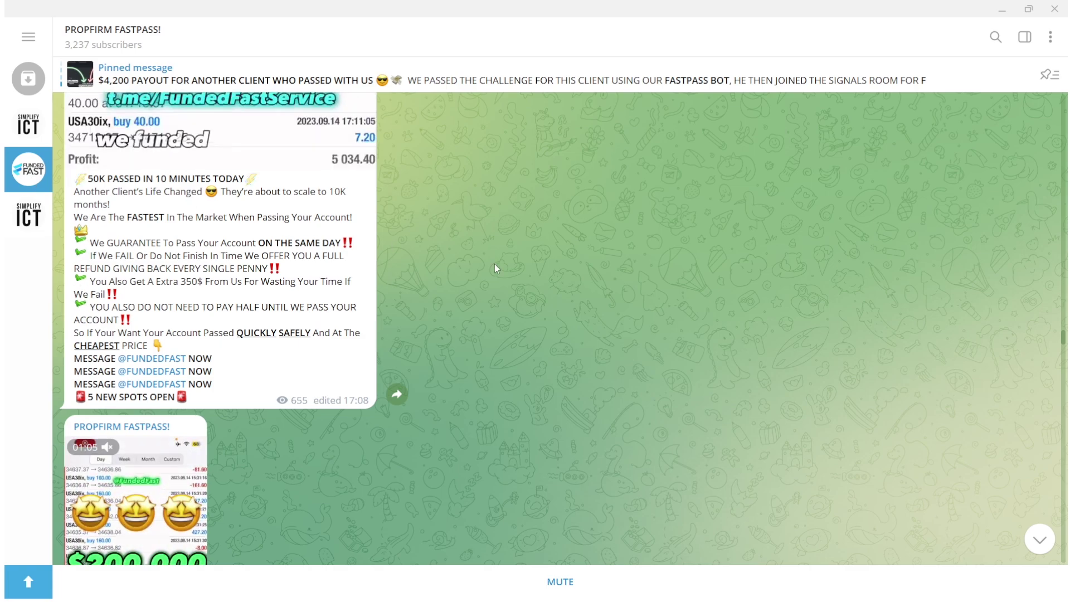
scroll(524, 279, "down", 3)
scroll(502, 253, "up", 10)
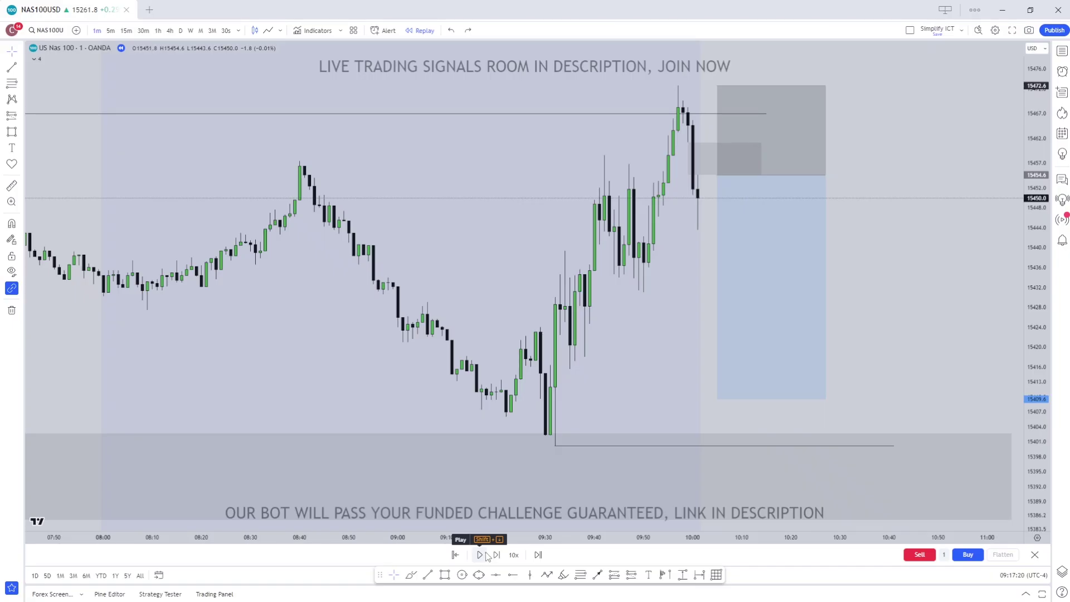
Step: Return to the NAS100 chart, play the replay to about 10:28 and lower the short position's target to the line at about 15400
left_click(481, 555)
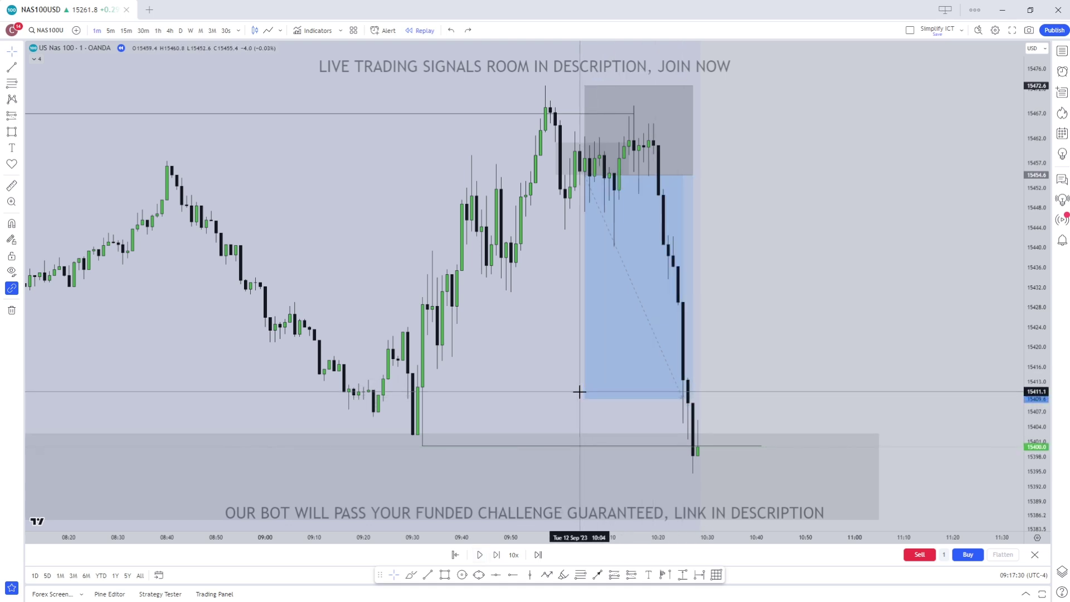
left_click_drag(582, 399, 579, 446)
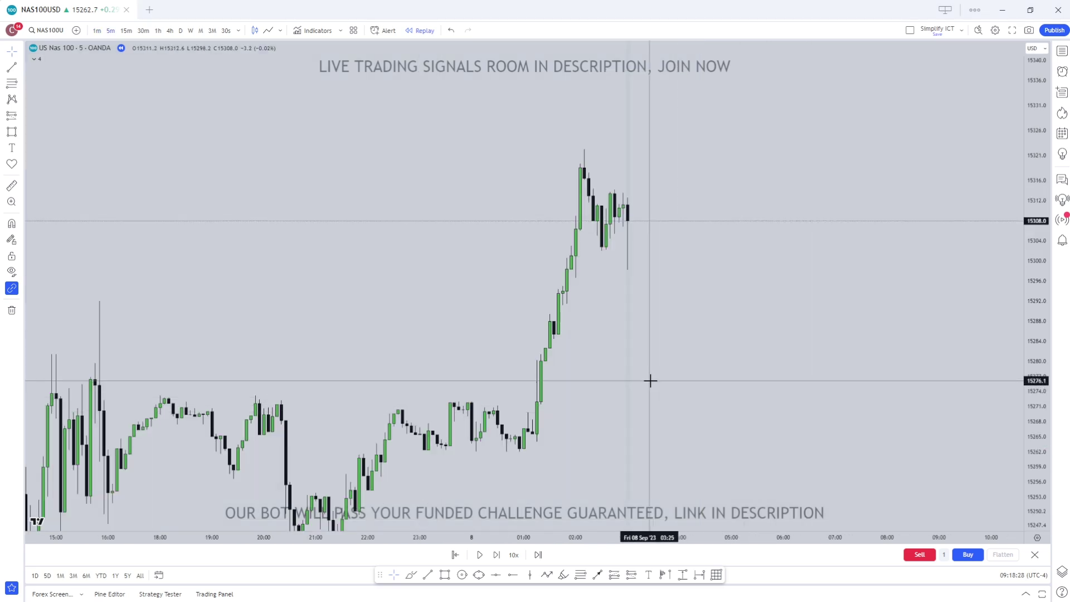
Step: Draw a horizontal line at 15314.3 from the high near 02:45 on the 8 September 5-minute chart
scroll(769, 296, "down", 3)
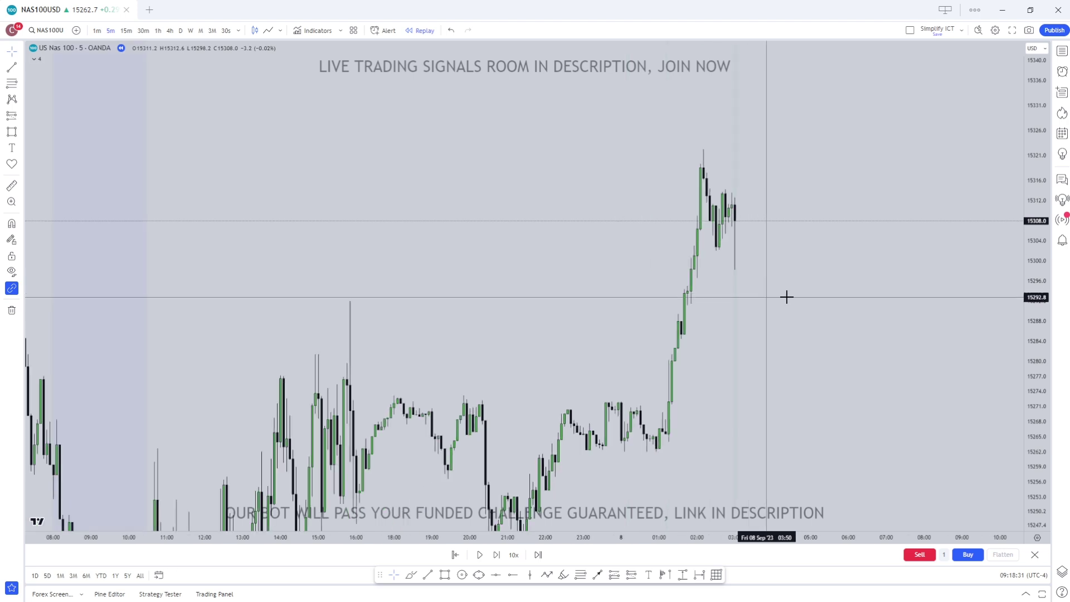
scroll(792, 350, "down", 3)
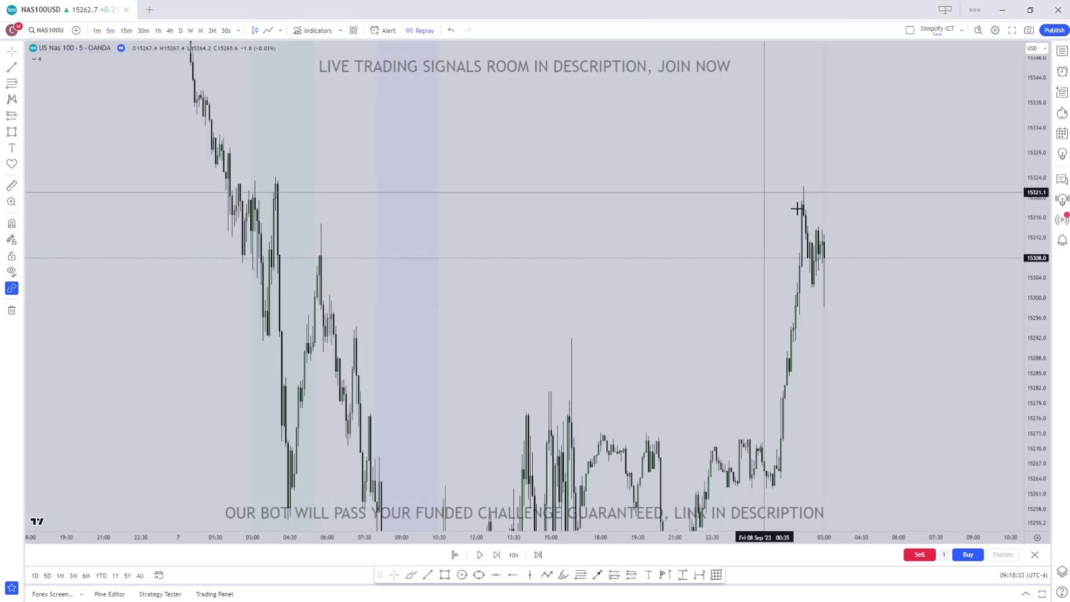
scroll(867, 339, "up", 5)
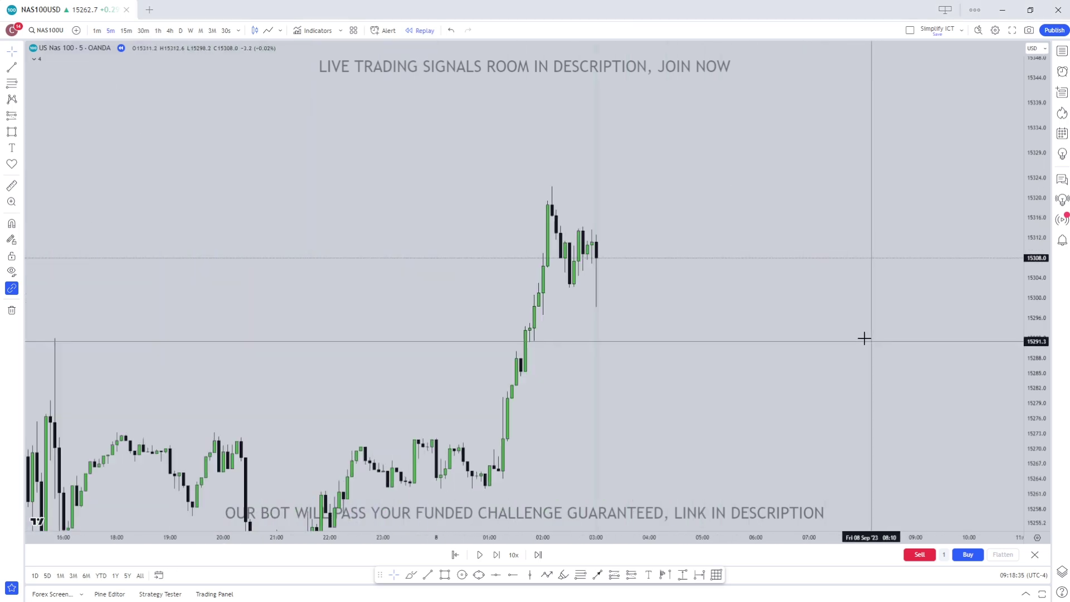
left_click_drag(569, 390, 616, 413)
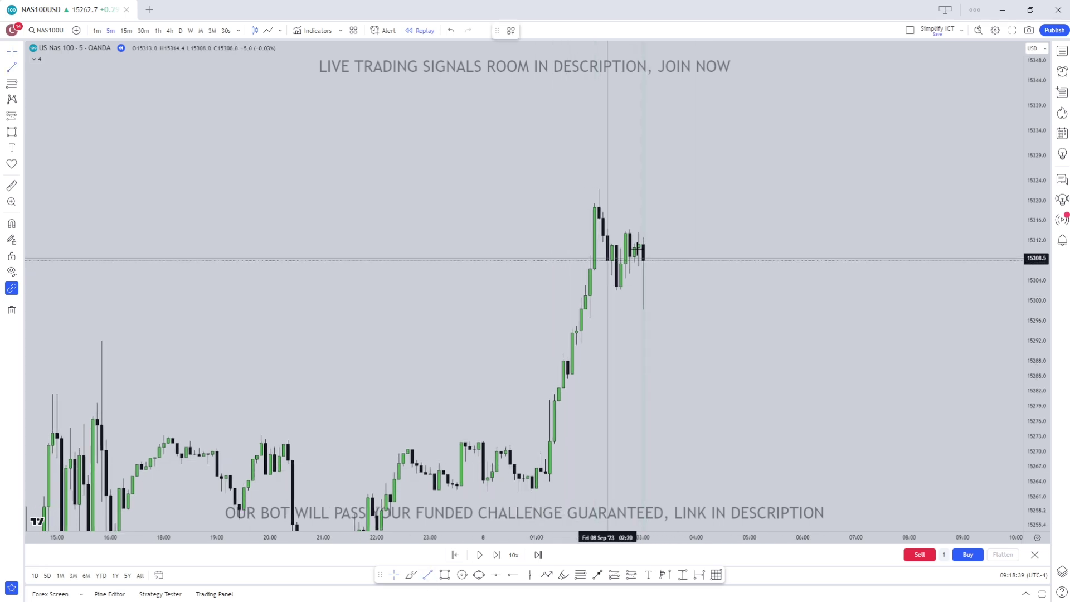
left_click(745, 275)
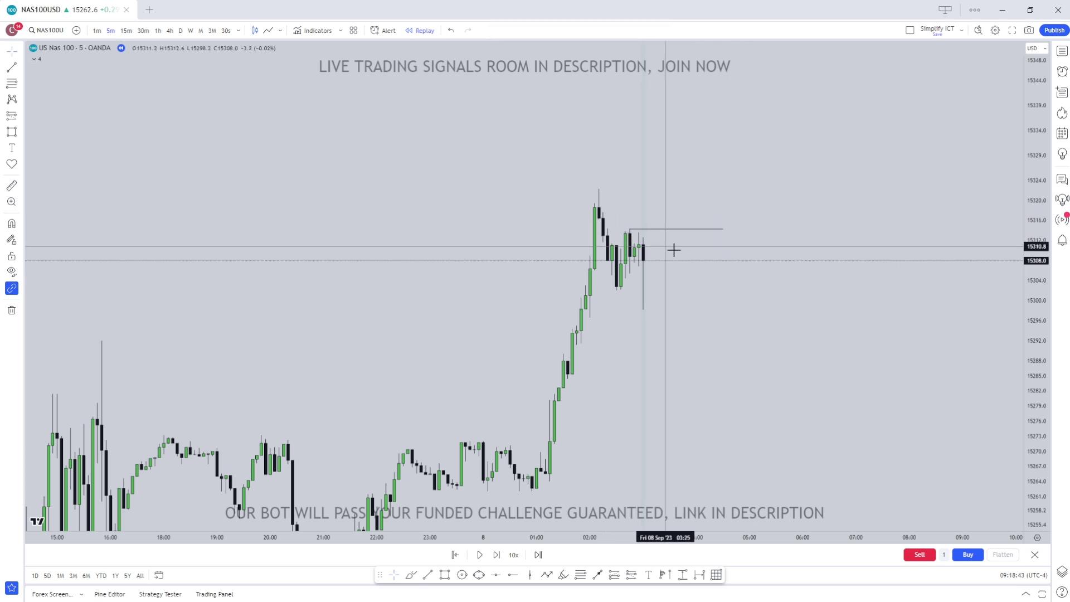
Step: Advance the replay one candle and duplicate the line onto the higher peak near 02:10, at 15322.3
left_click(496, 554)
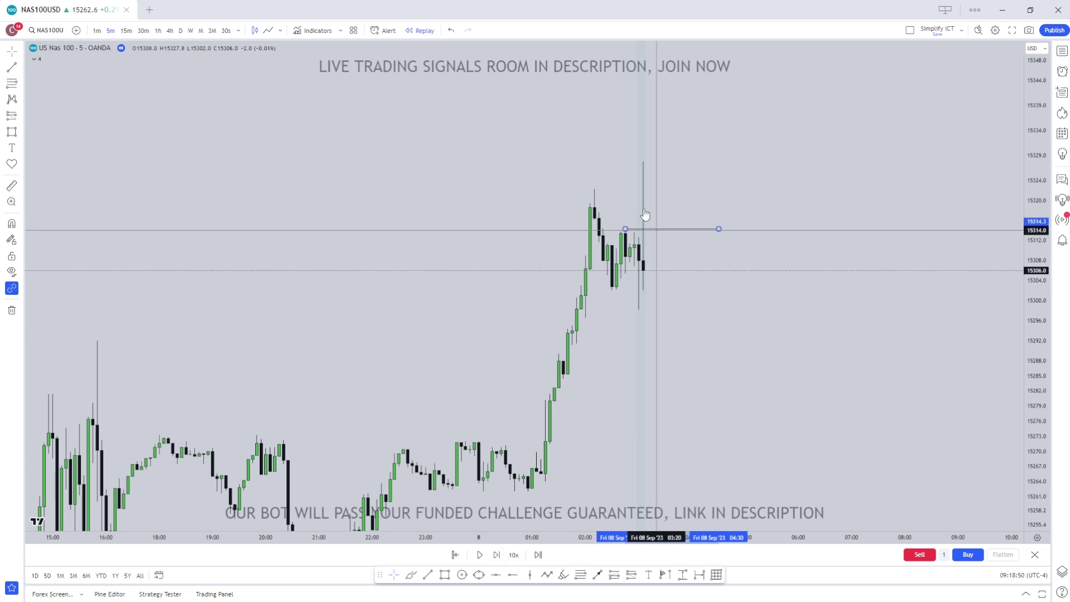
left_click_drag(648, 229, 613, 184)
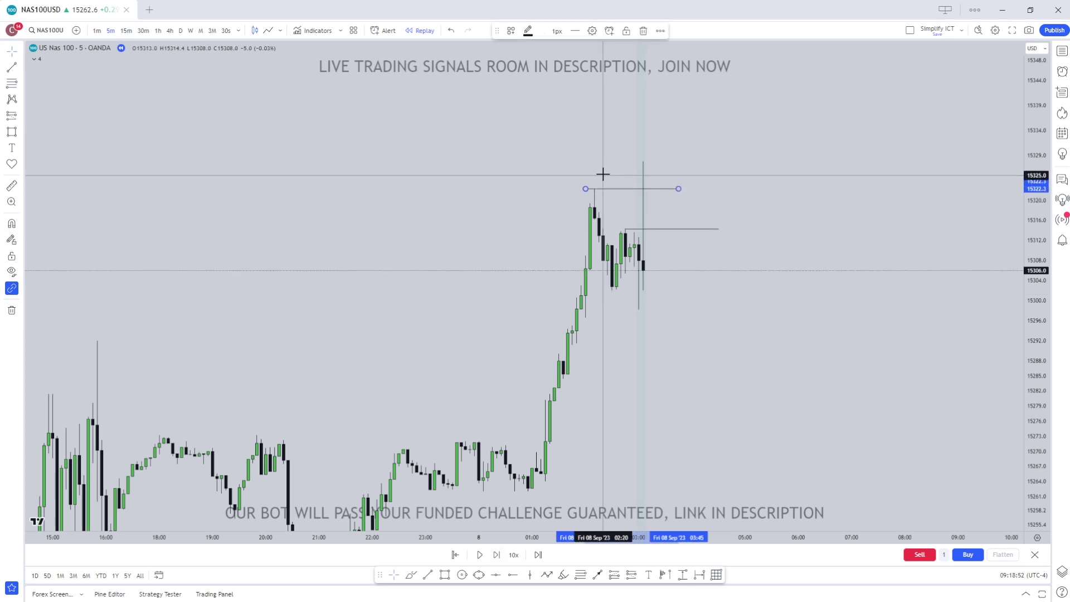
left_click(612, 177)
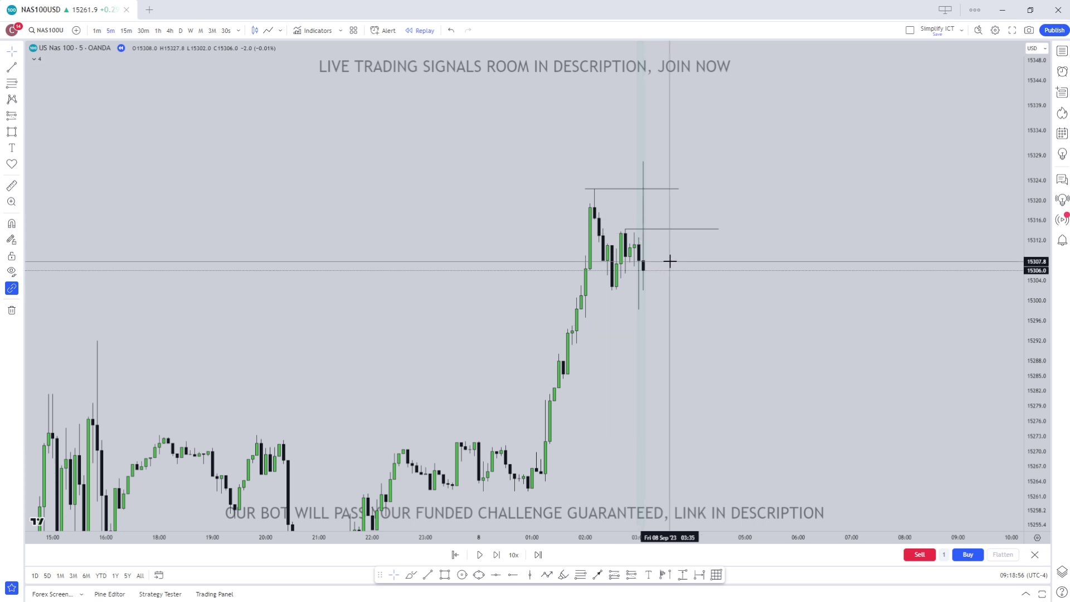
Step: Try to mark the price area between 15283.5 and about 15270 from 00:50 to 04:35 with a rectangle
scroll(691, 362, "down", 2)
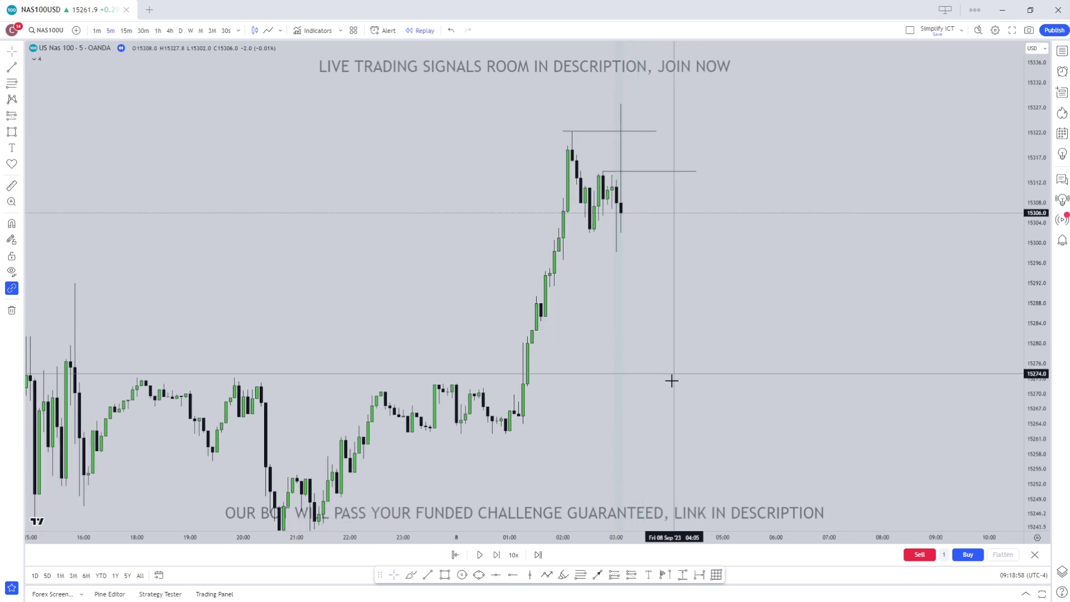
scroll(674, 373, "down", 1)
mouse_move(552, 393)
left_mouse_down()
mouse_move(652, 312)
mouse_move(698, 326)
left_mouse_up()
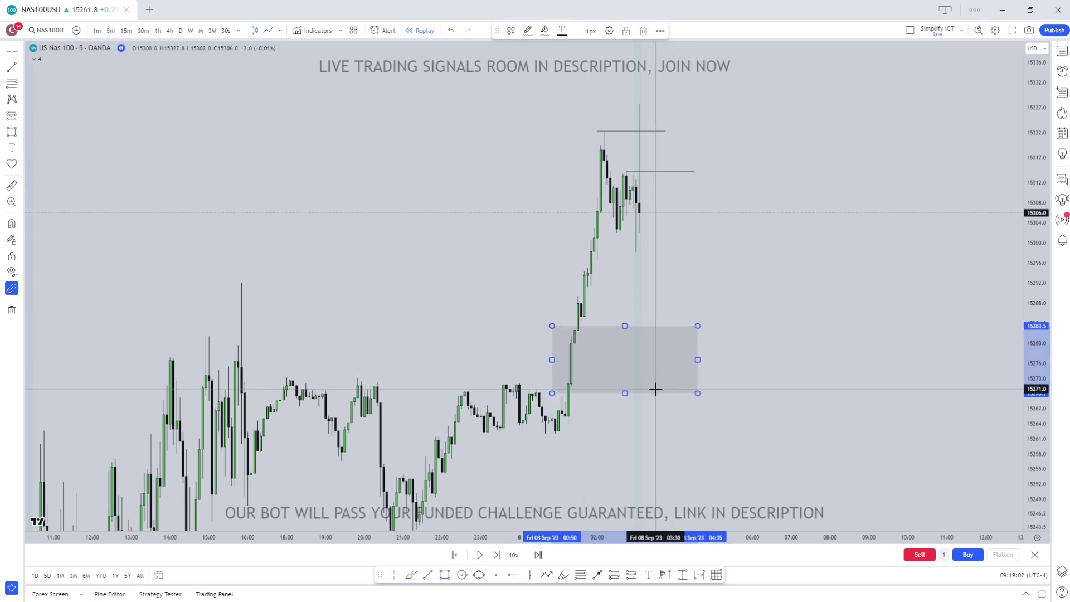
key("Delete")
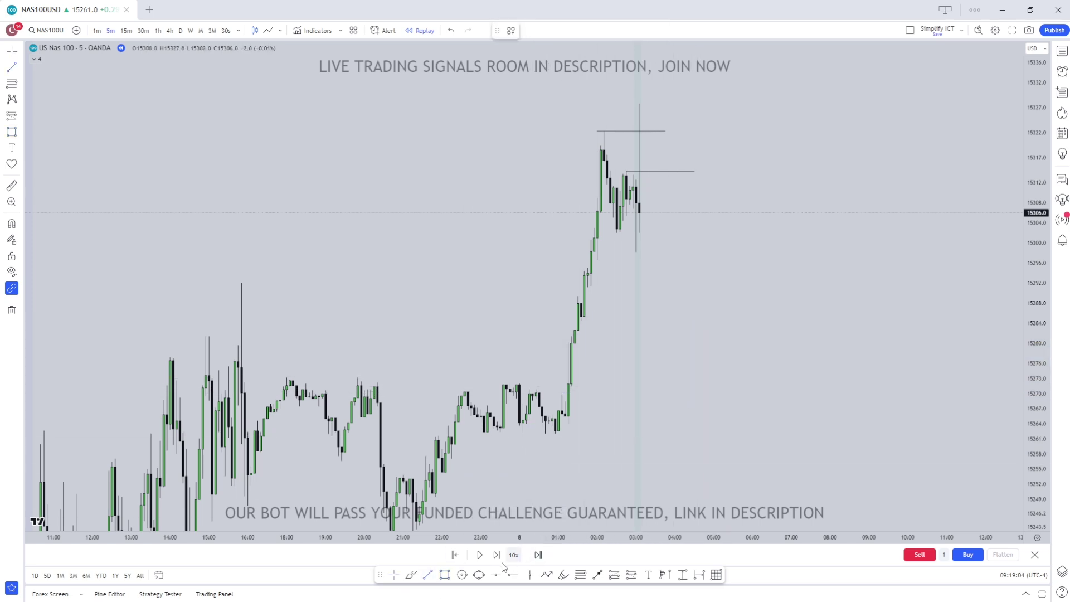
Step: Switch to the 1-minute chart and mark the price gap between about 15312 and 15306.8 near 03:07 with a rectangle
type("1")
key("Return")
scroll(956, 378, "up", 2)
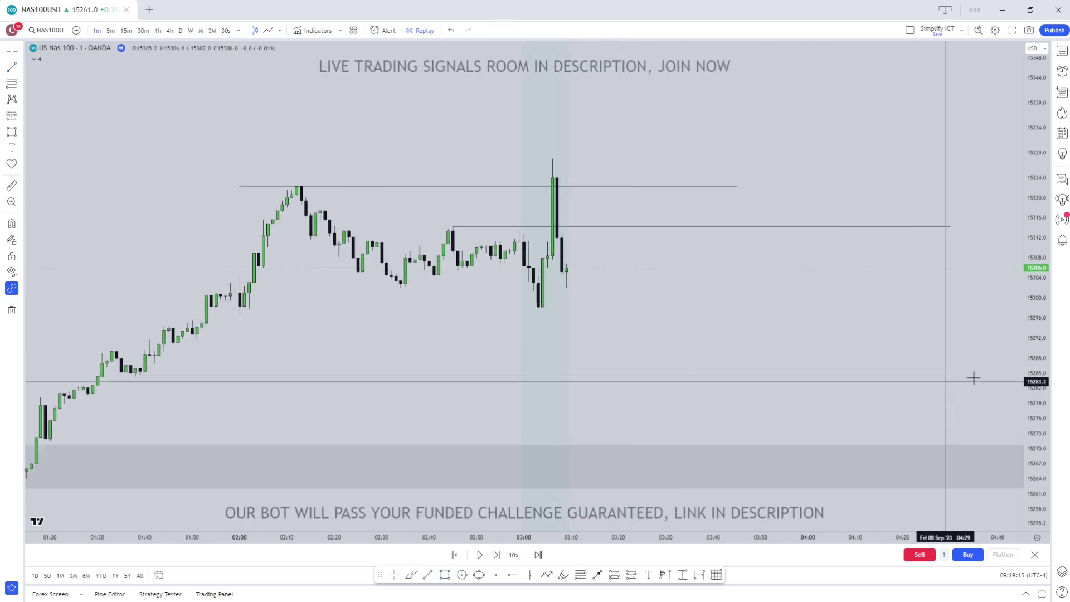
left_click_drag(1042, 467, 870, 368)
scroll(825, 370, "up", 3)
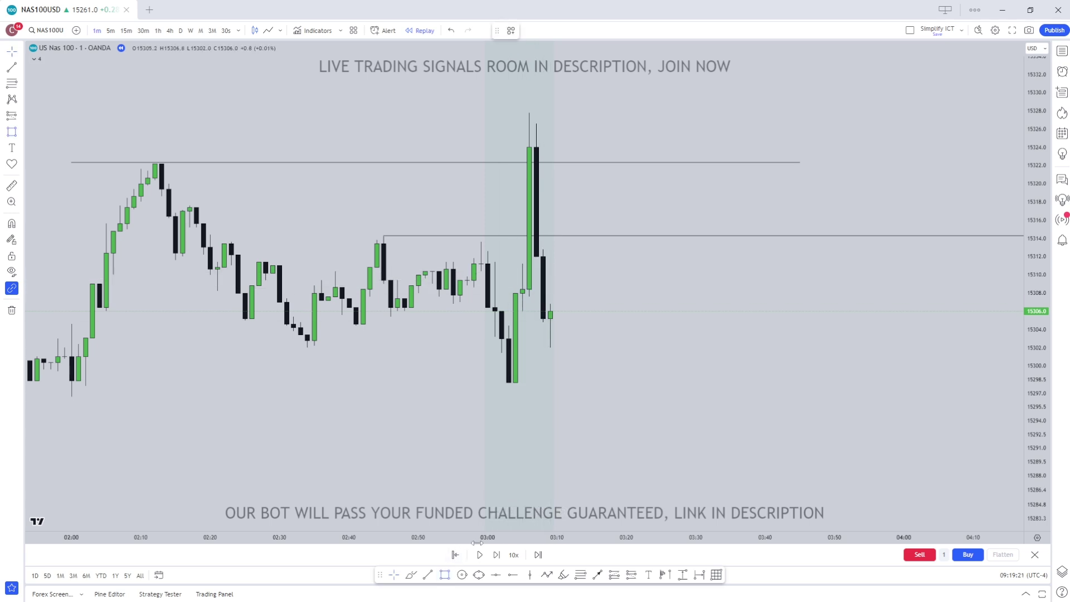
left_click_drag(536, 257, 550, 304)
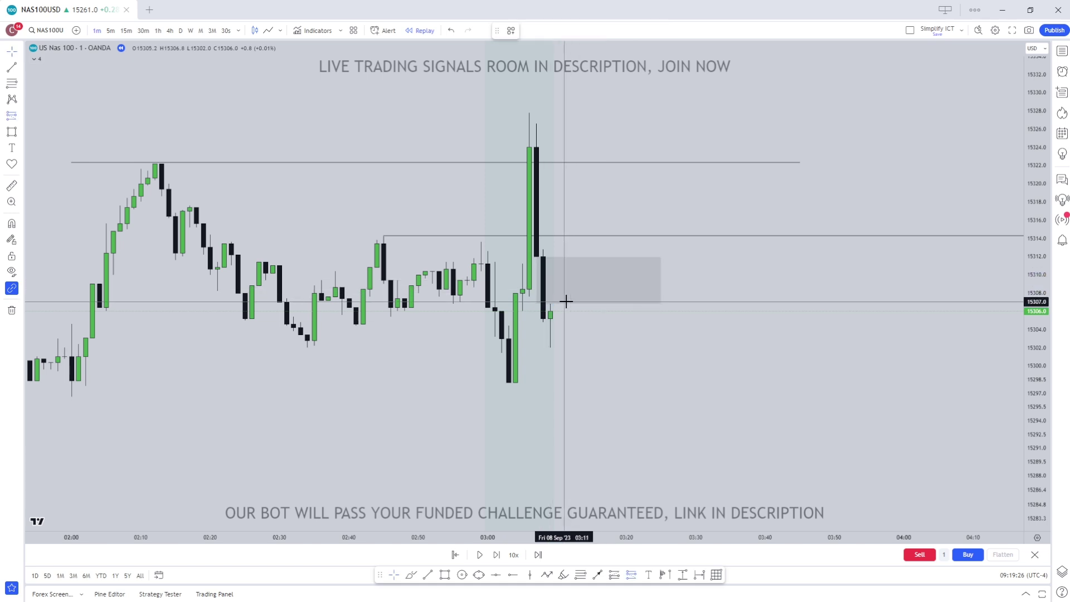
Step: Place a short position entered at 15306.8 on the gap's lower edge, with the stop at 15327.7 and target at 15270.5
left_click(565, 301)
left_click_drag(563, 243, 592, 124)
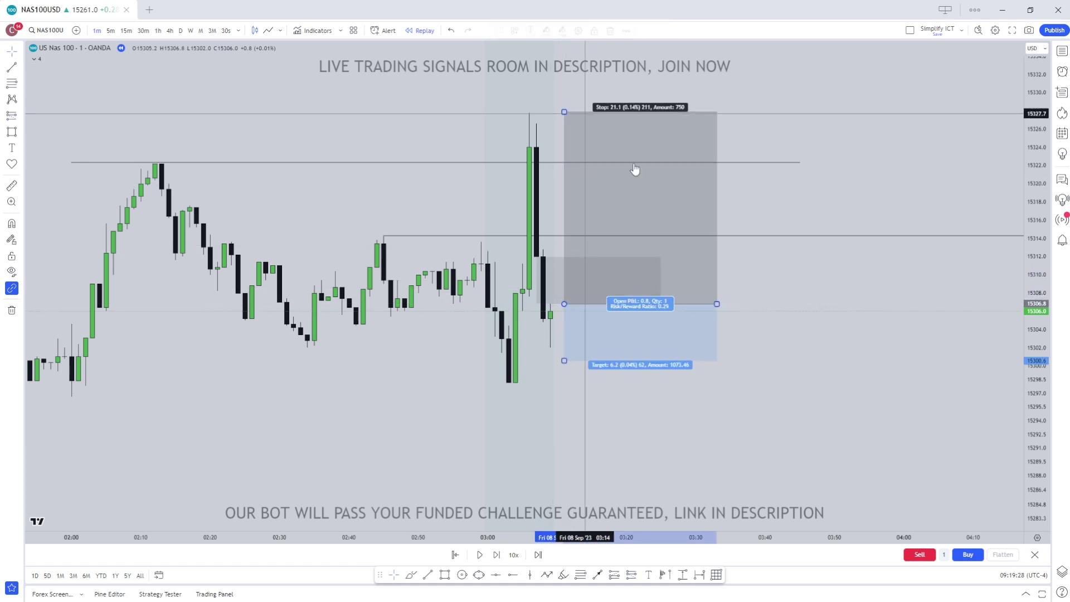
scroll(860, 334, "down", 3)
left_click_drag(860, 334, 941, 207)
left_click_drag(1027, 180, 1027, 195)
left_click_drag(757, 168, 747, 366)
scroll(776, 200, "down", 3)
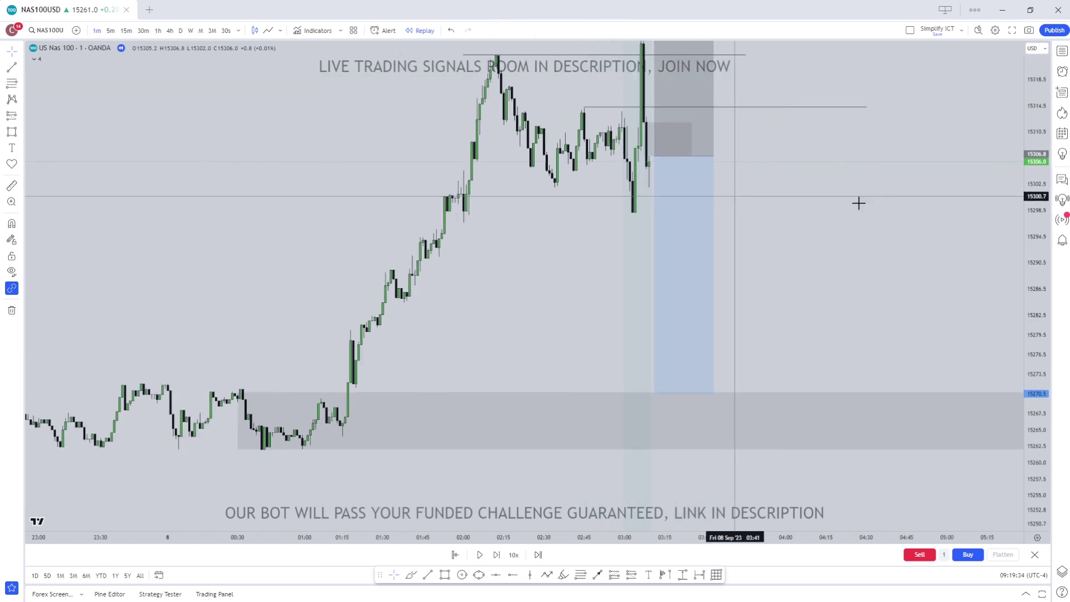
Step: Lower the short position's target to 15254.1 and mark the earlier lows near 15239 and 15262 with horizontal lines
left_click_drag(1038, 195, 986, 336)
scroll(836, 345, "down", 3)
left_click_drag(752, 352, 756, 263)
left_click_drag(704, 290, 728, 359)
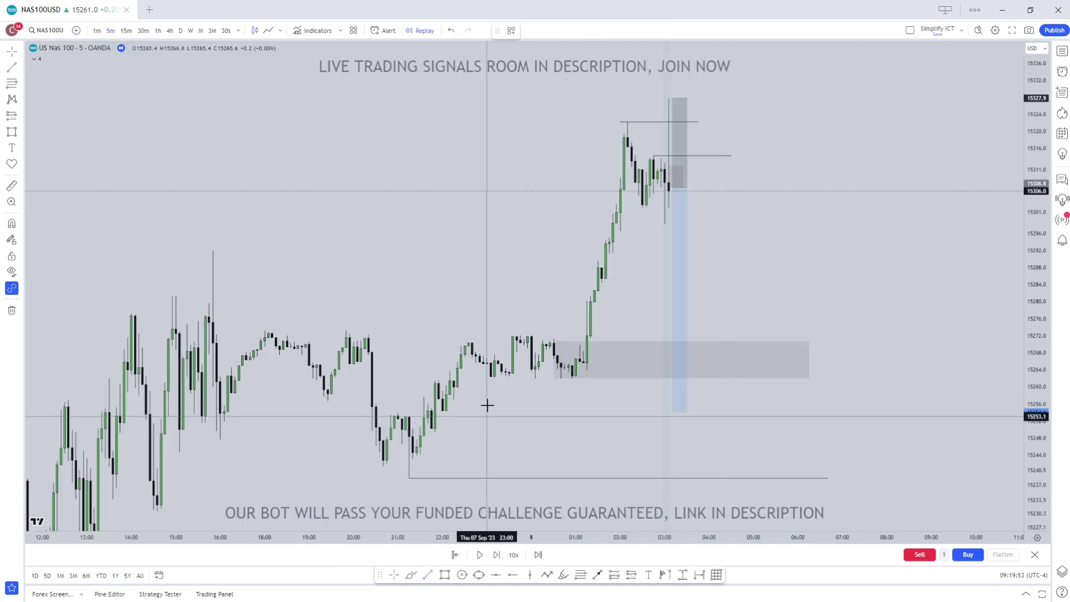
key("ctrl")
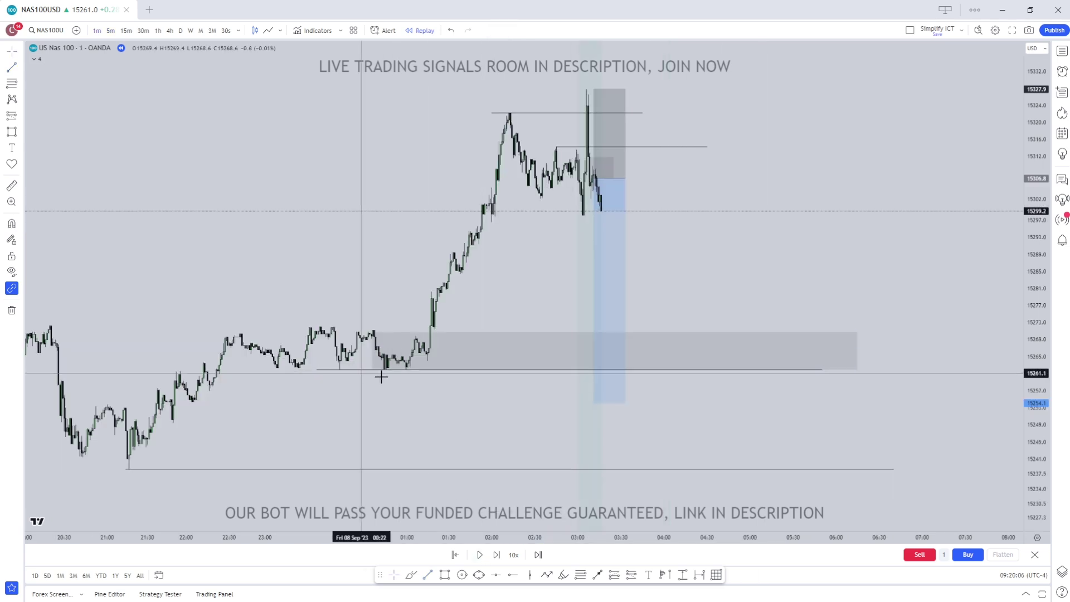
left_click(371, 358)
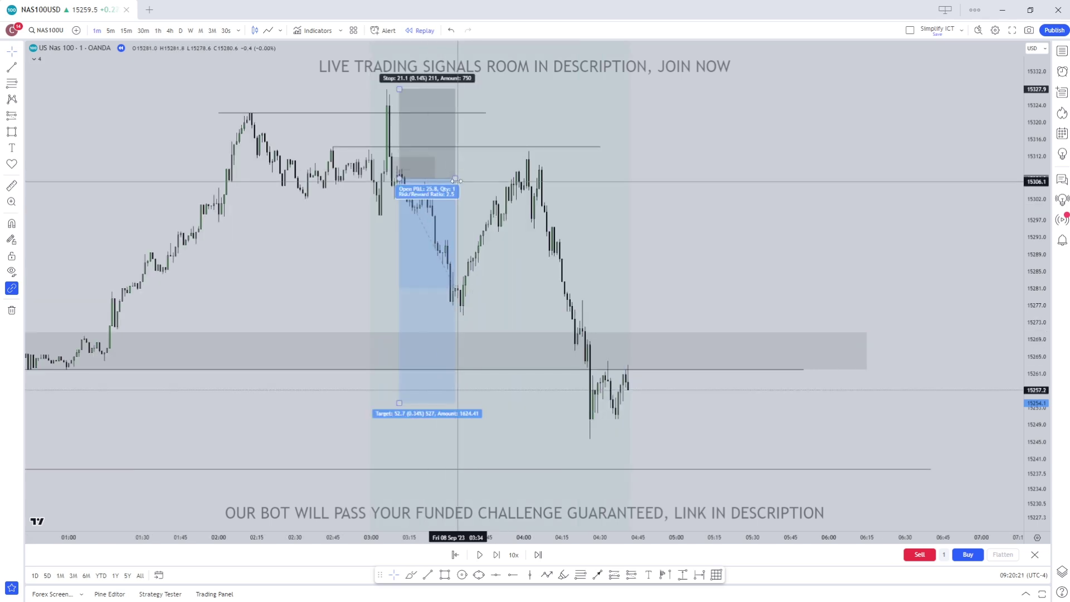
Step: Extend the short position's right edge to 04:44 so it spans the replayed price move down to its target
left_click_drag(456, 181, 635, 182)
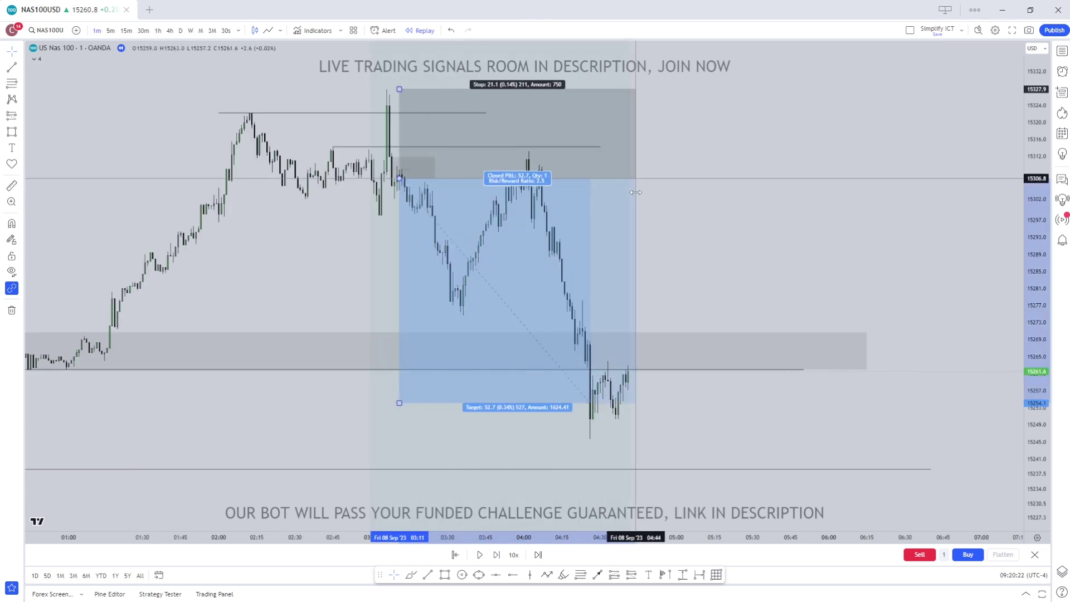
left_click(737, 337)
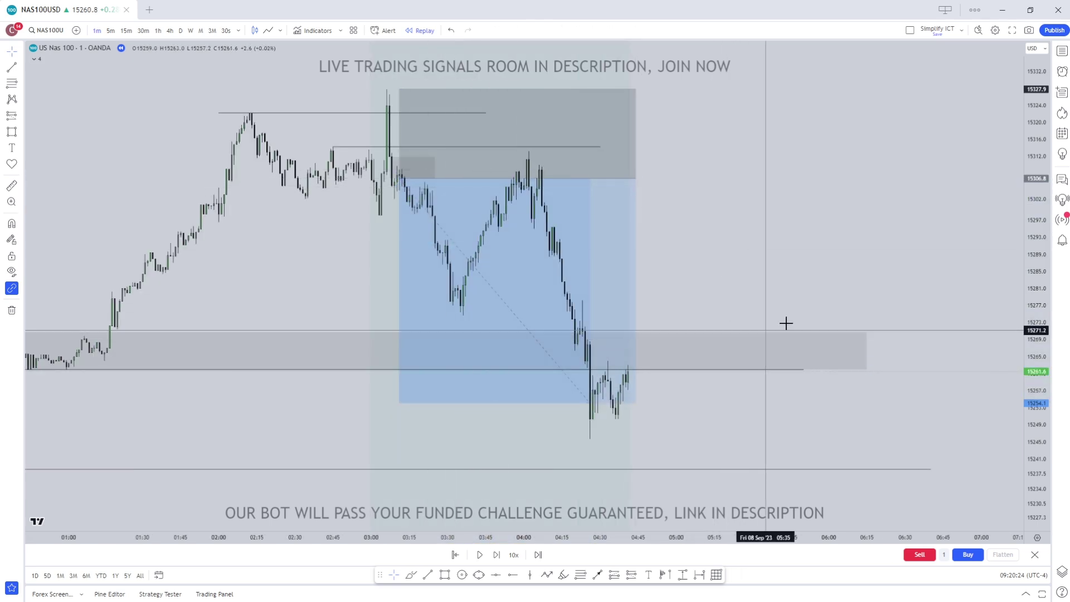
scroll(406, 358, "down", 3)
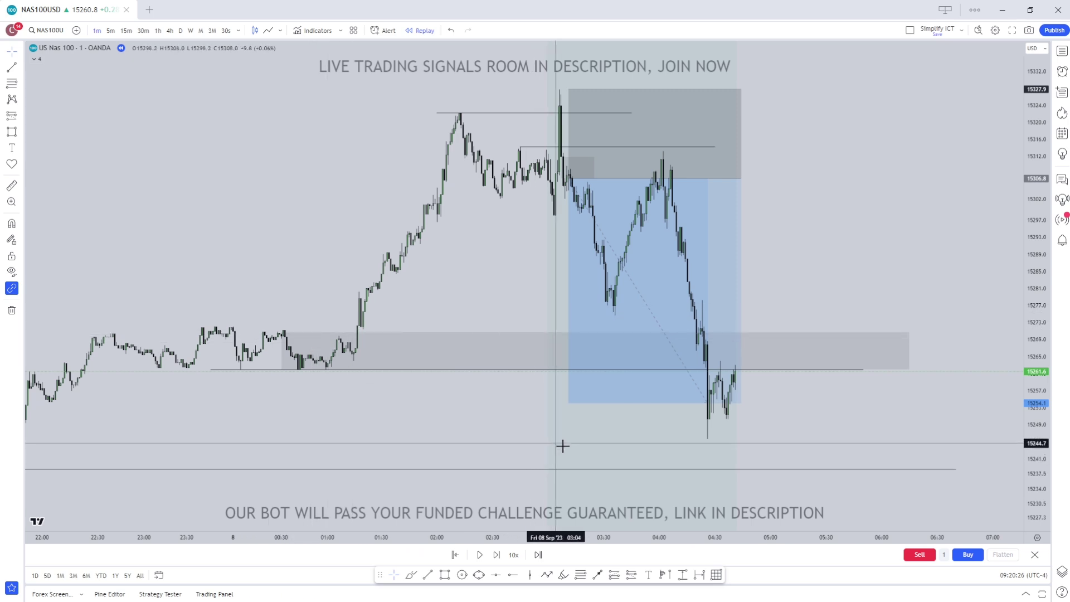
scroll(516, 444, "down", 3)
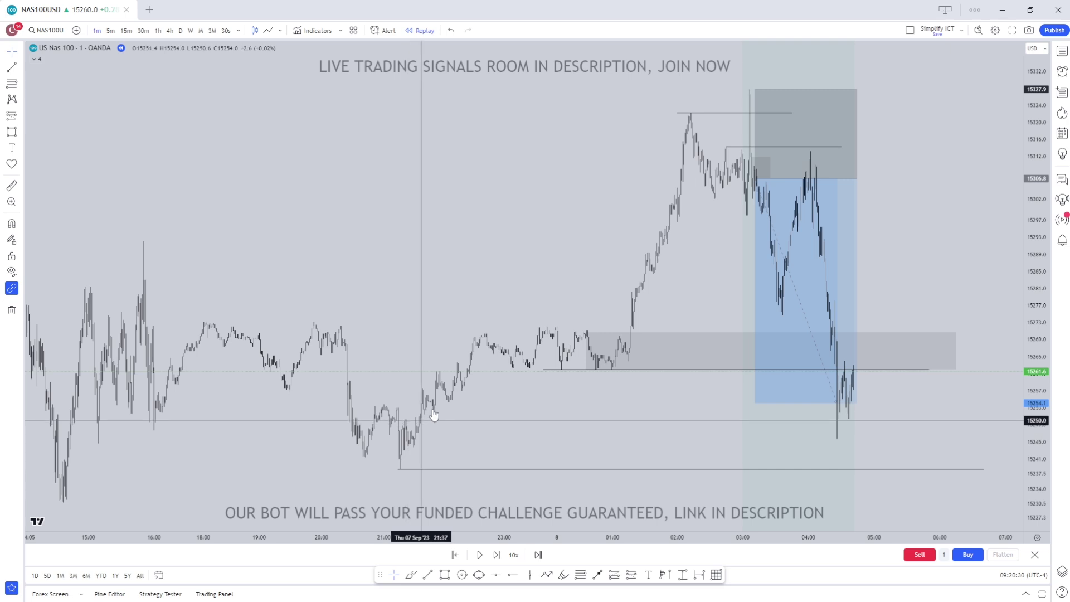
scroll(592, 413, "up", 2)
scroll(753, 439, "up", 3)
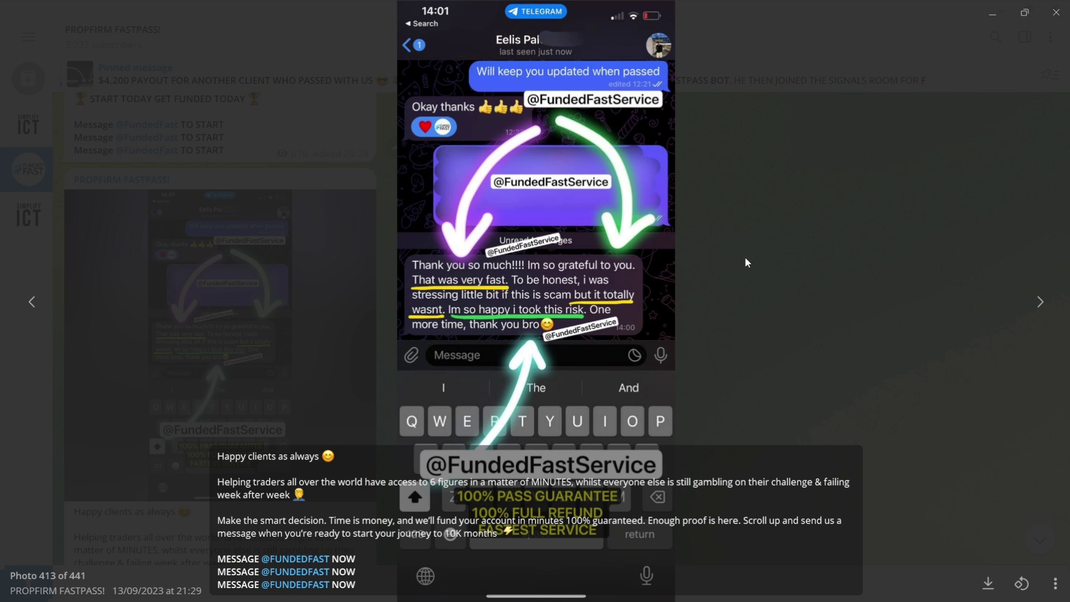
Step: Browse the September 13 posts in the PROPFIRM FASTPASS! Telegram channel, examining the client reviews and the withdrawal certificate
left_click(741, 258)
scroll(736, 273, "up", 5)
scroll(734, 276, "up", 10)
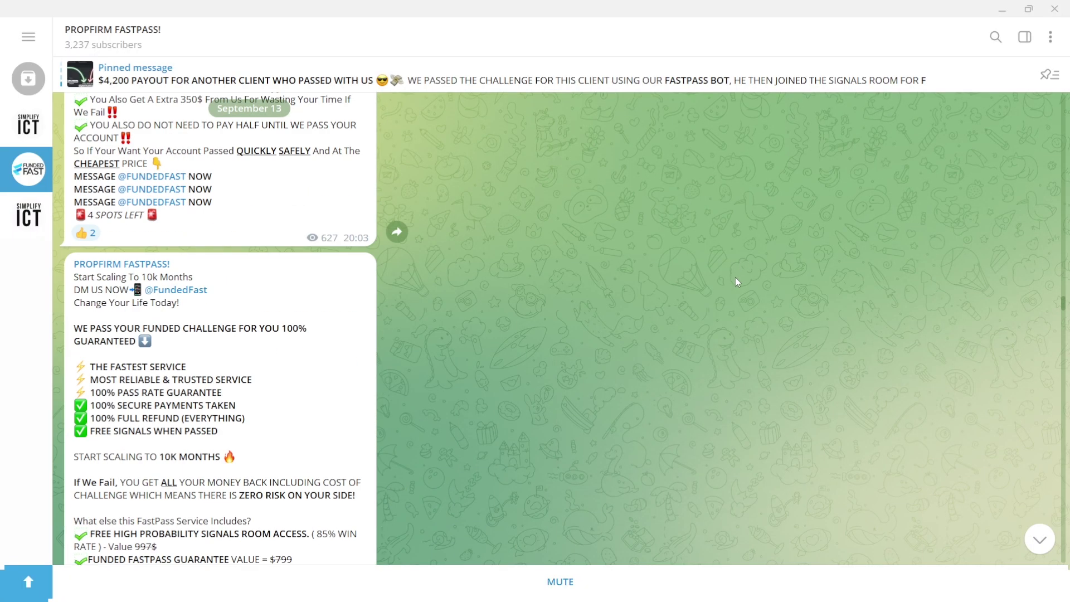
left_click(203, 34)
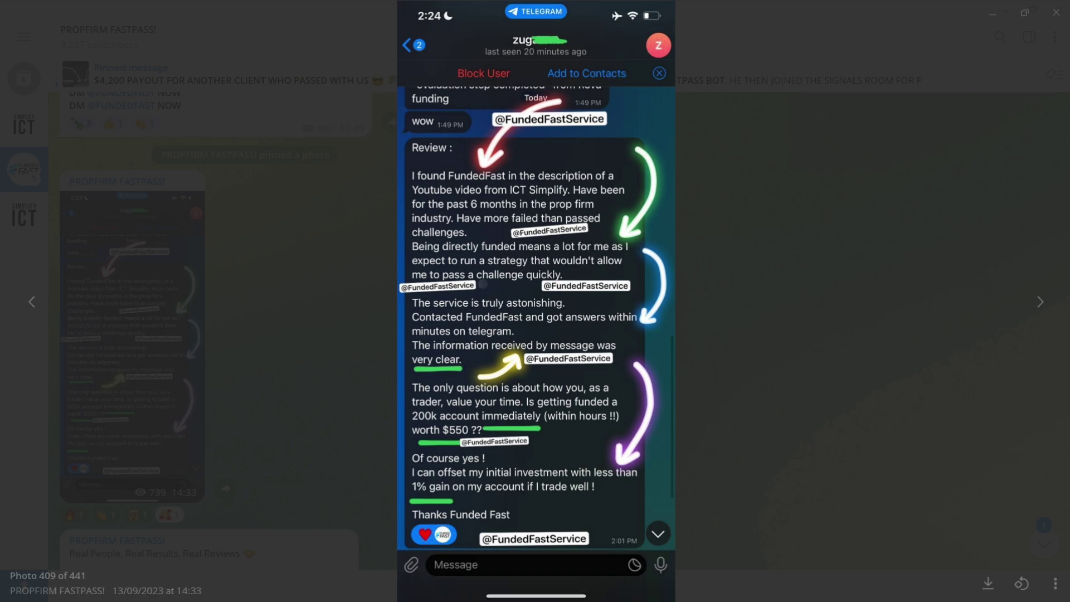
left_click(292, 279)
scroll(301, 275, "up", 5)
scroll(301, 276, "up", 6)
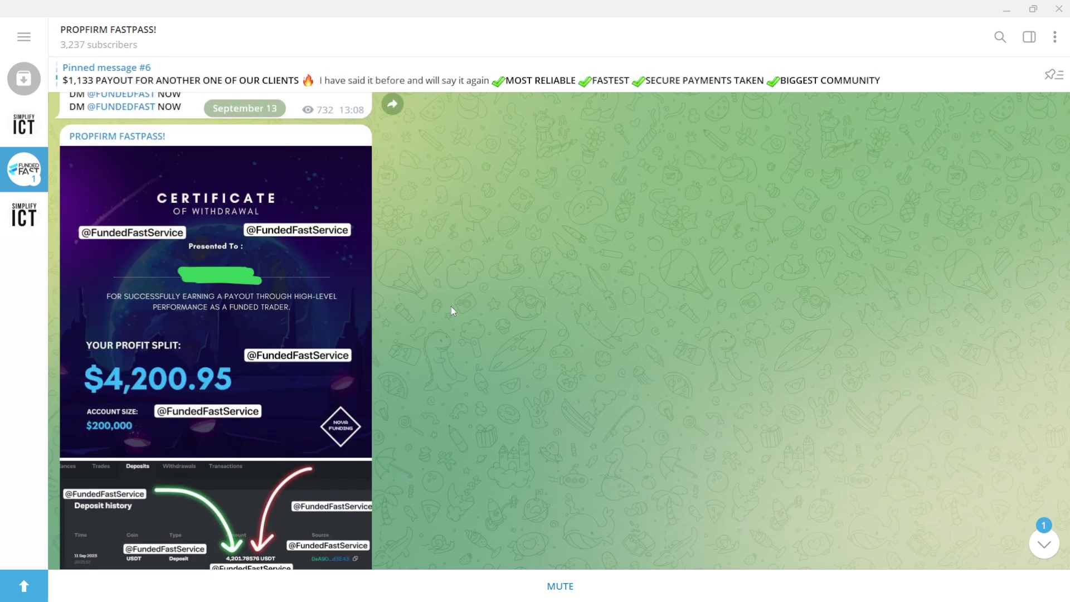
left_click(335, 344)
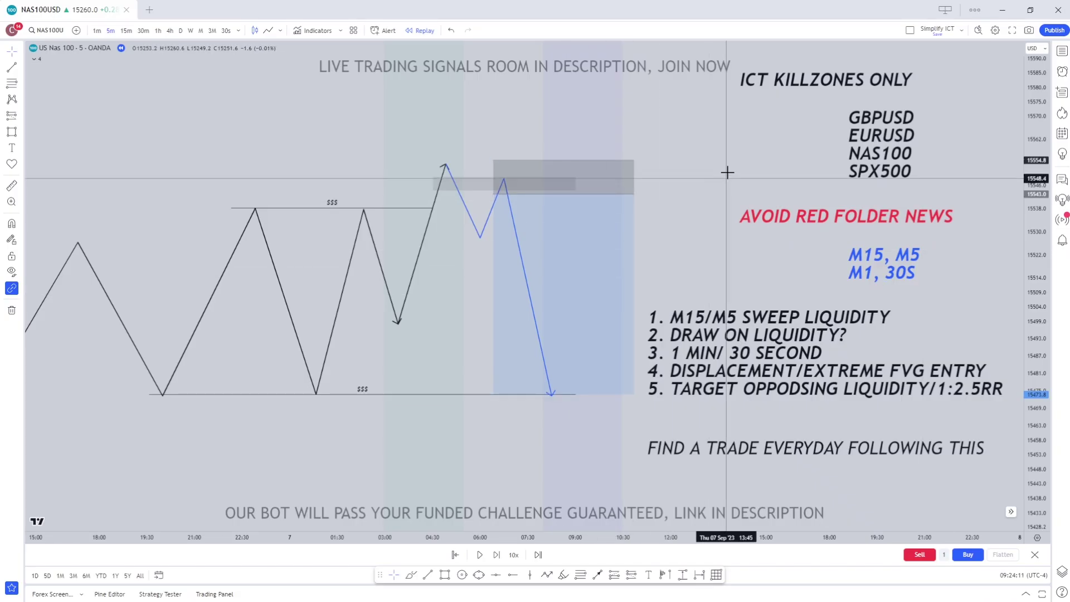
Step: On the TradingView strategy overview, move the "M15, M5 / M1, 30S" note and the instrument list into line with the headings above them
scroll(780, 150, "up", 2)
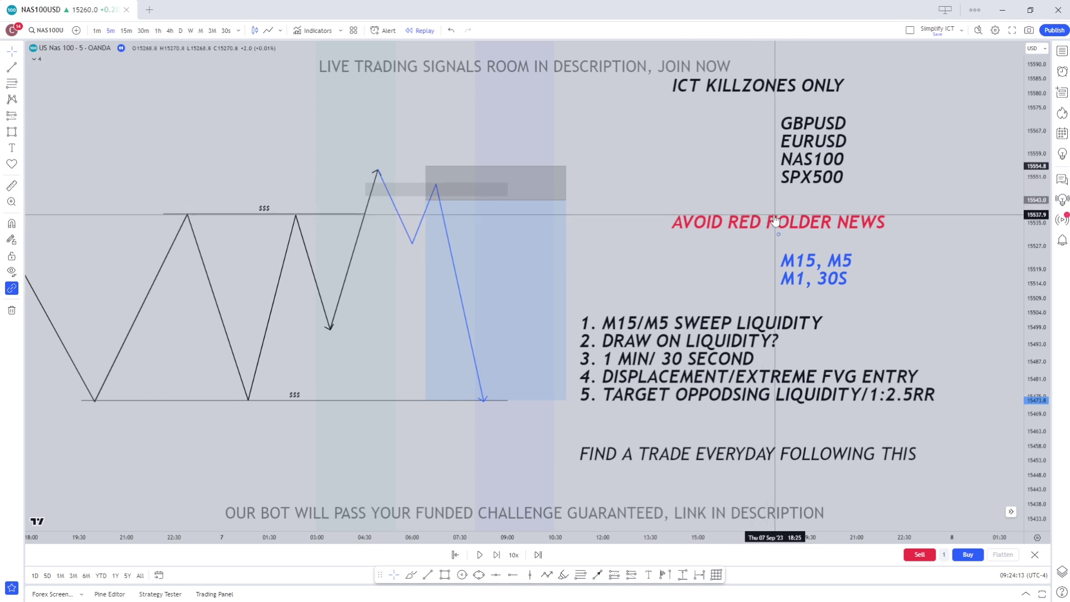
mouse_move(833, 260)
left_mouse_down()
mouse_move(734, 220)
mouse_move(733, 246)
mouse_move(797, 251)
left_mouse_up()
left_click_drag(813, 150, 794, 161)
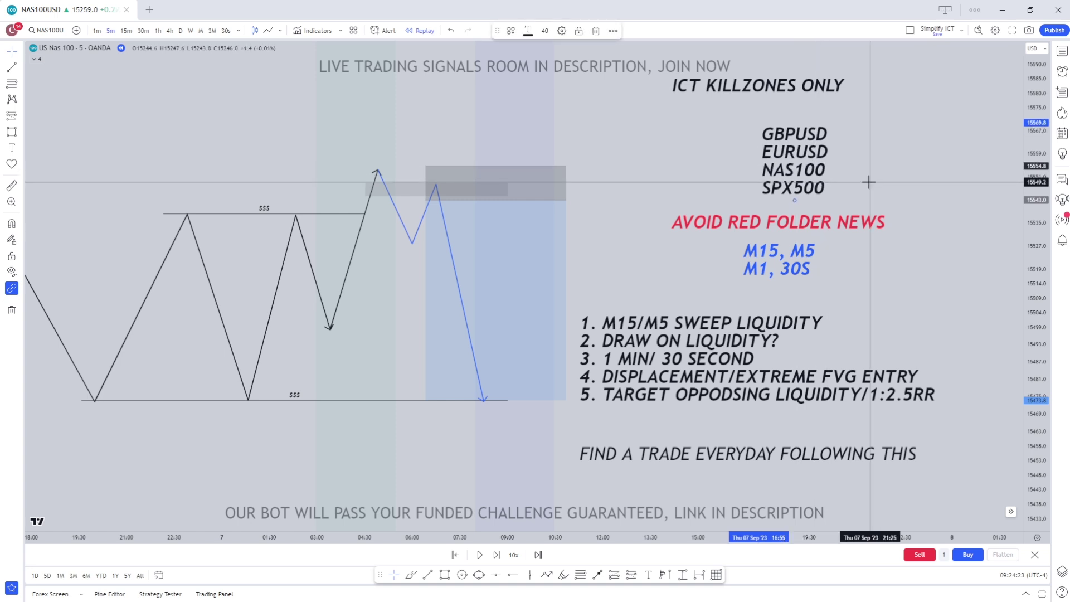